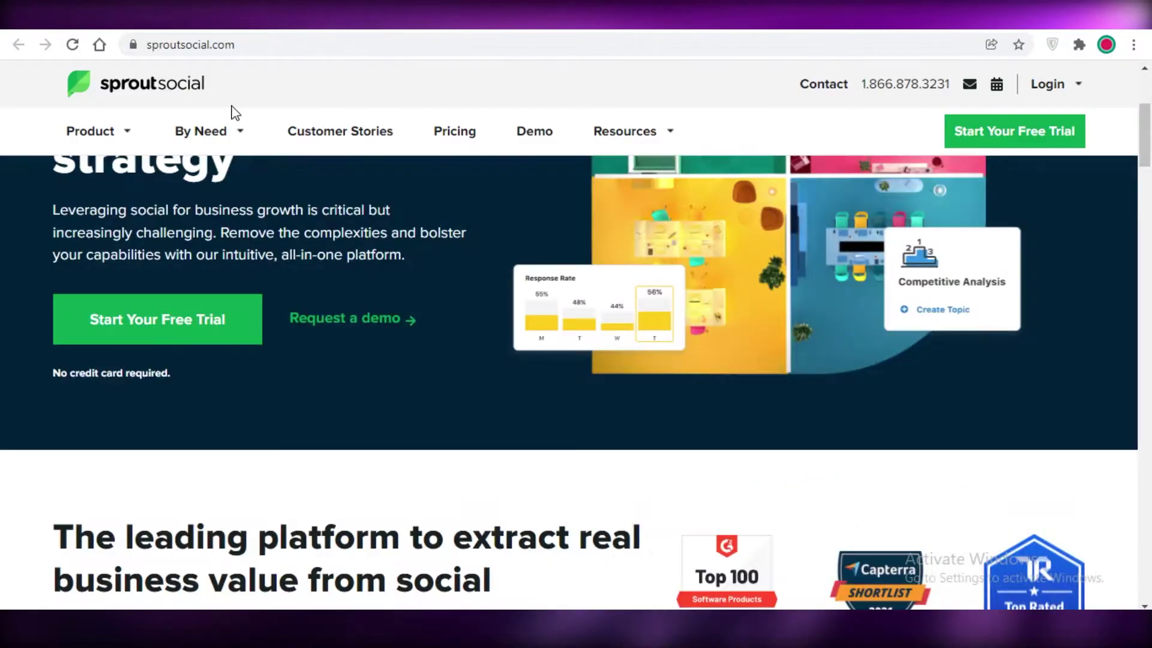
- Start the free trial of the Professional plan and look over its sign-up form
click(239, 128)
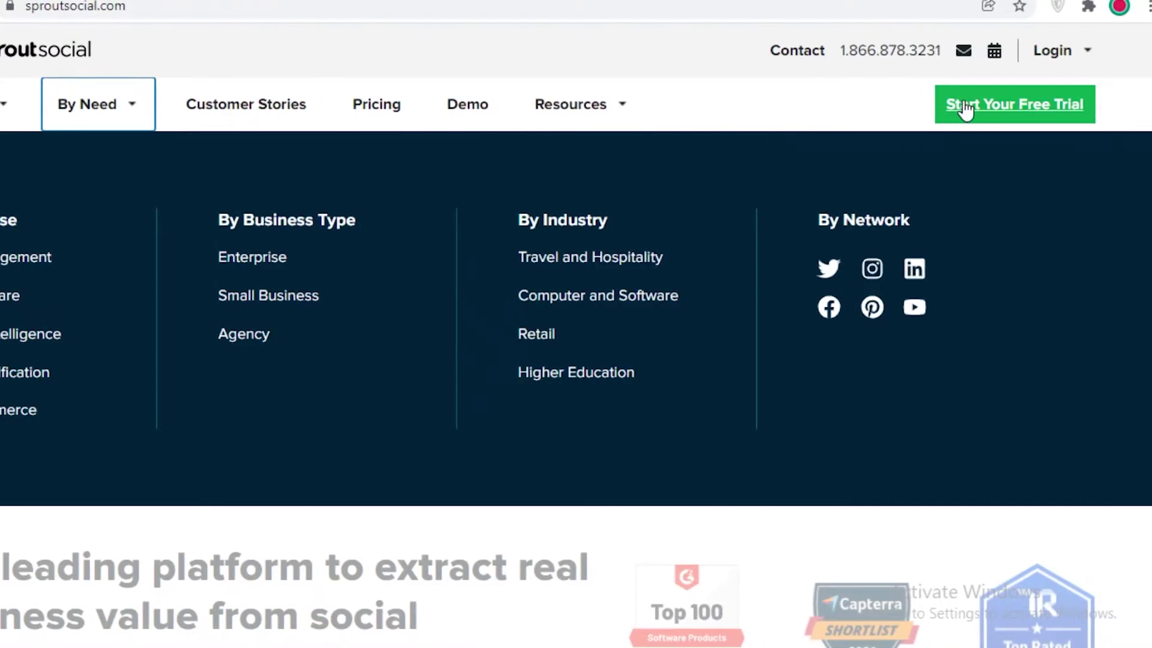
click(970, 117)
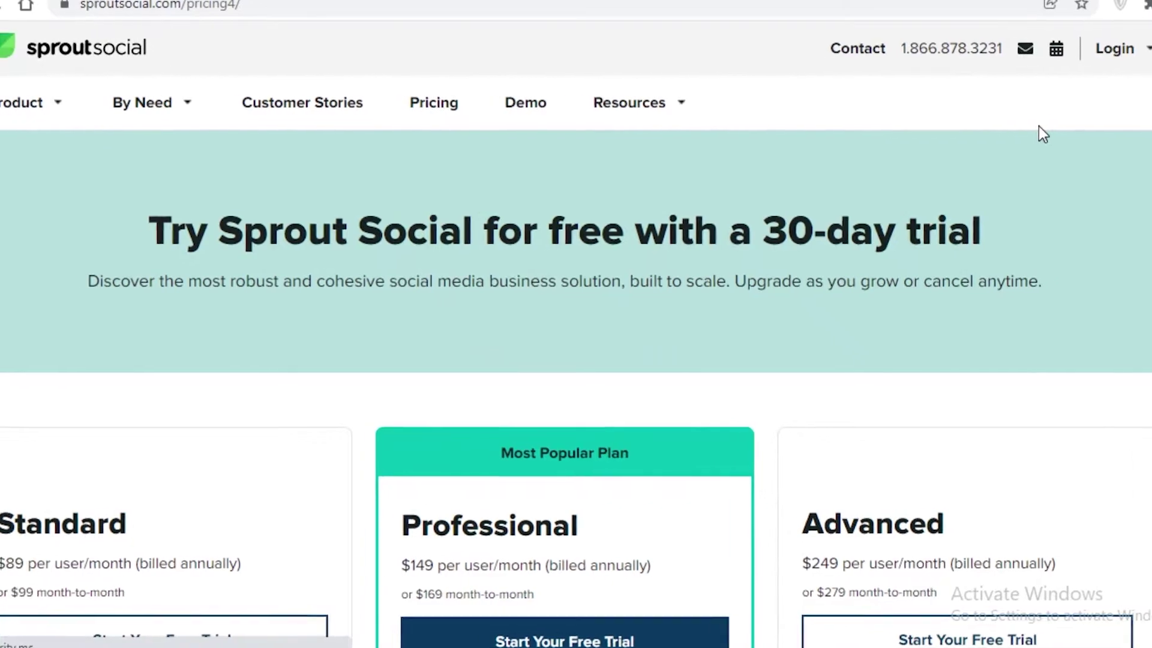
scroll(664, 278, down, 8)
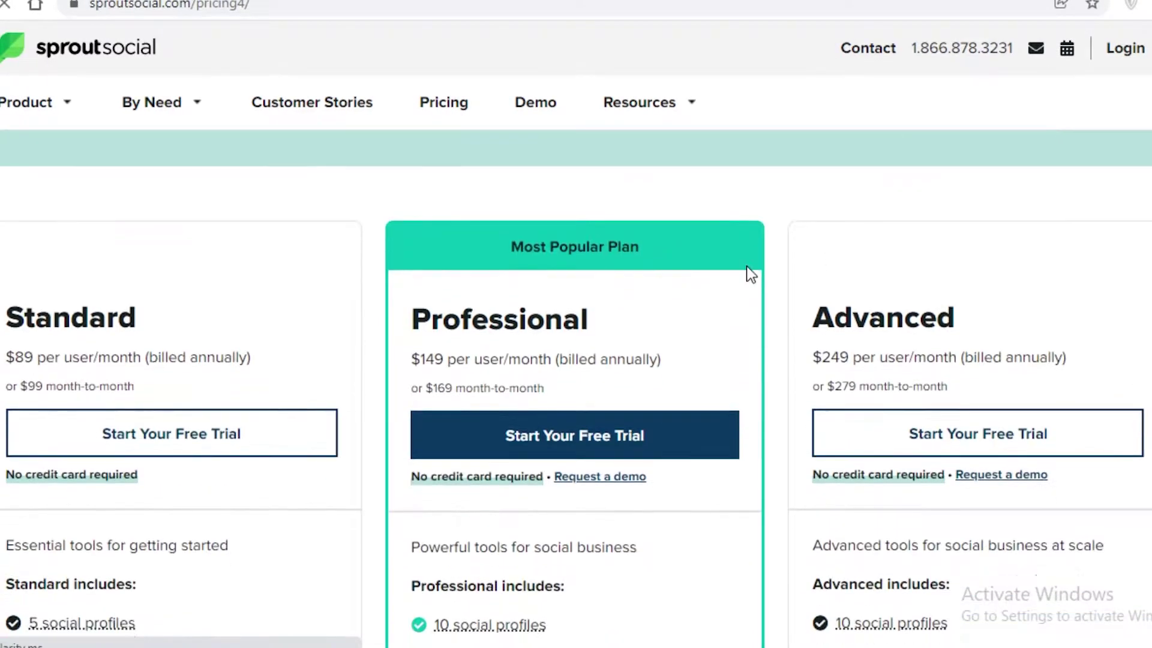
scroll(445, 157, up, 5)
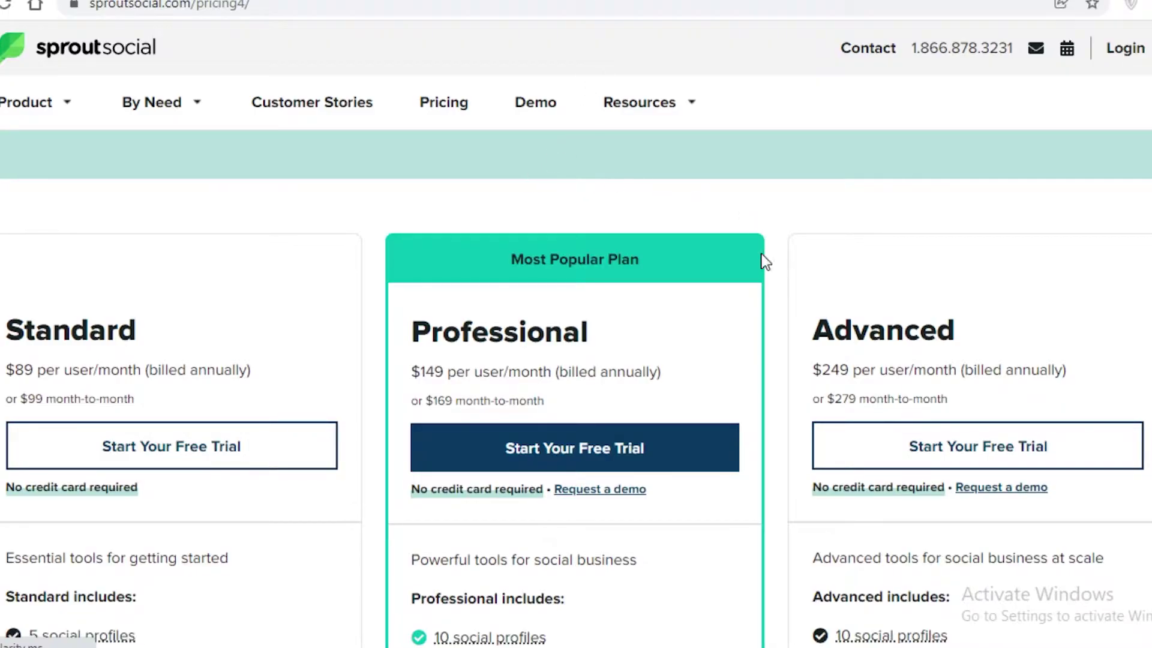
click(418, 437)
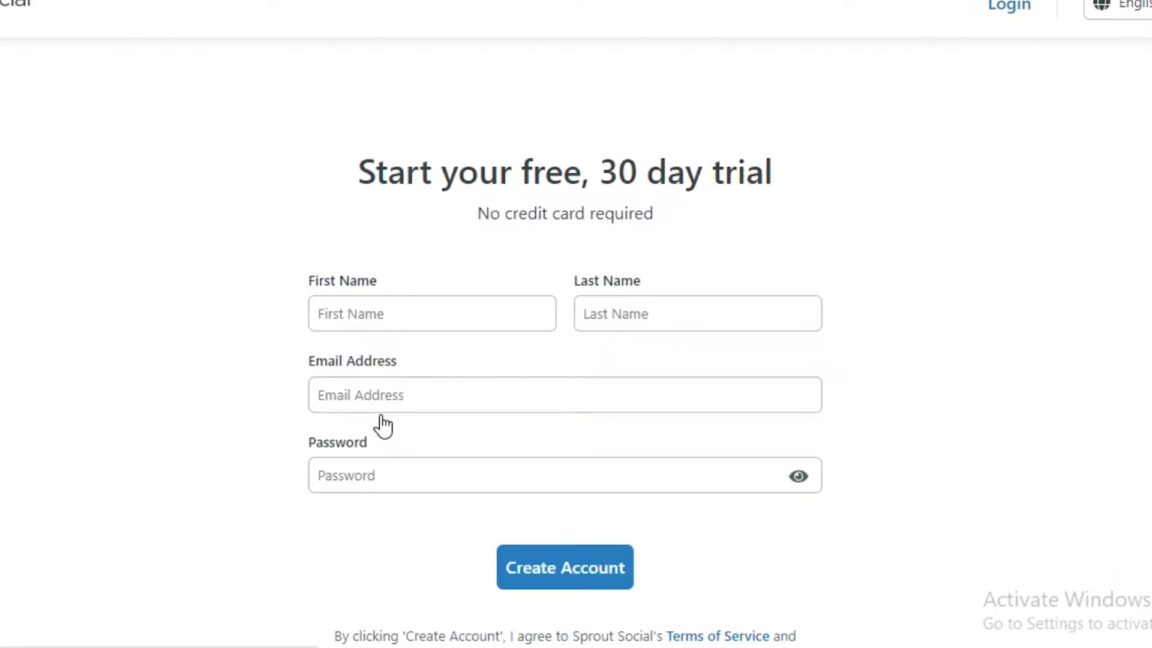
scroll(553, 265, down, 2)
scroll(553, 265, up, 2)
scroll(553, 265, down, 2)
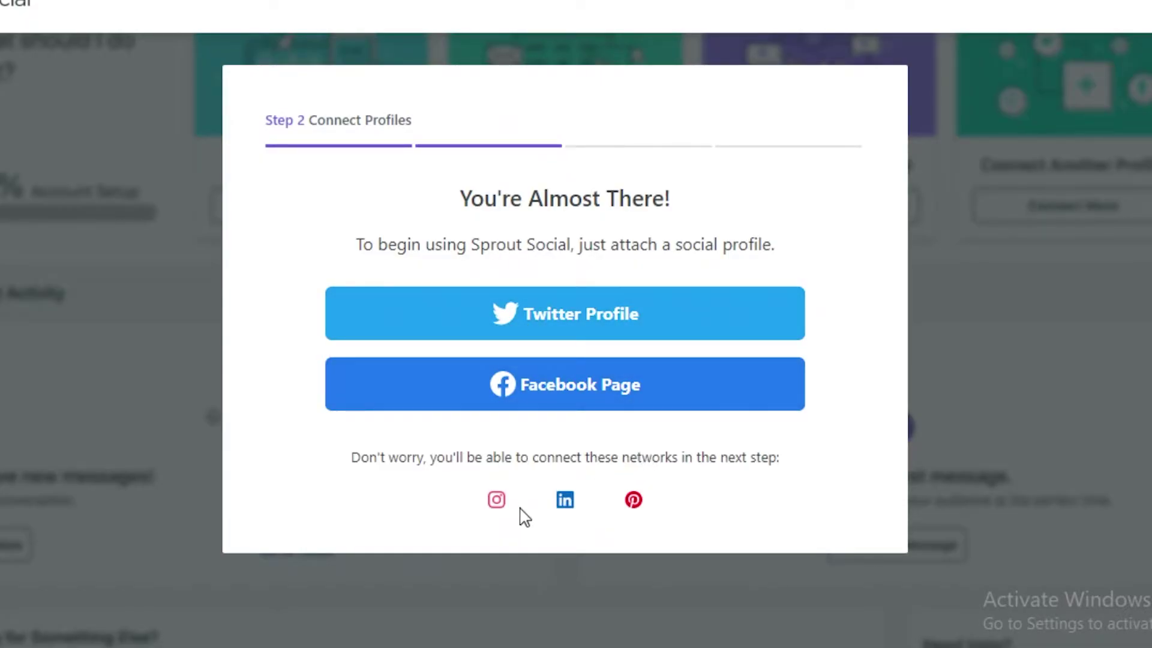
- Authorize Facebook access, connect the Facebook page "Scrunchies by Tim", and proceed to account customization
click(635, 405)
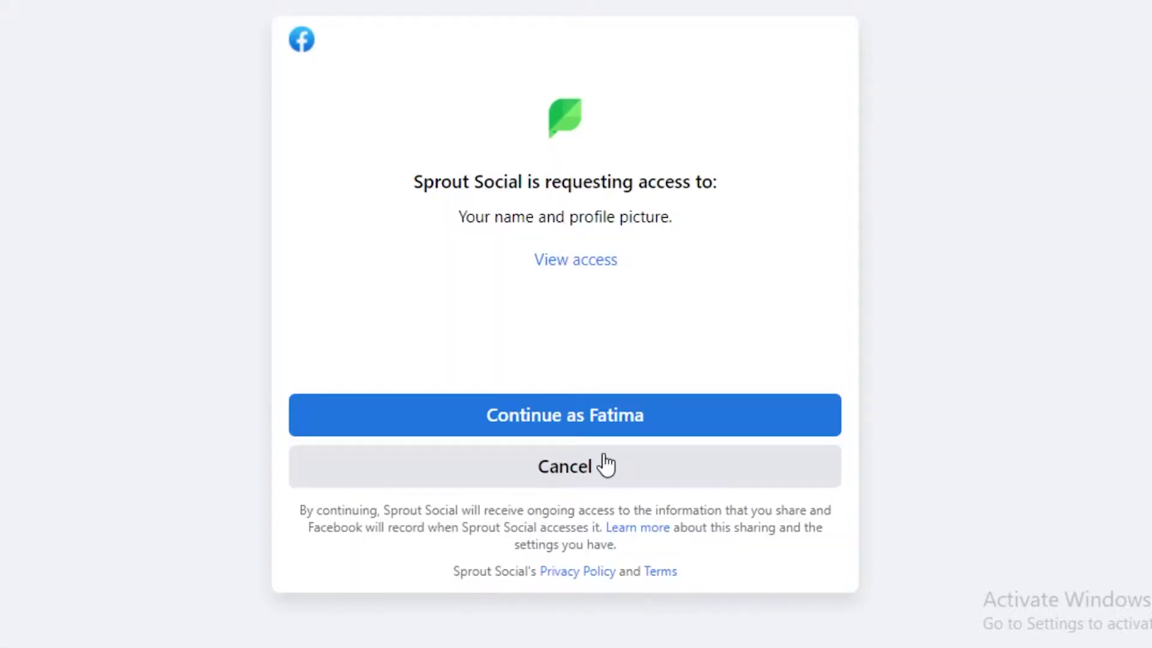
click(622, 430)
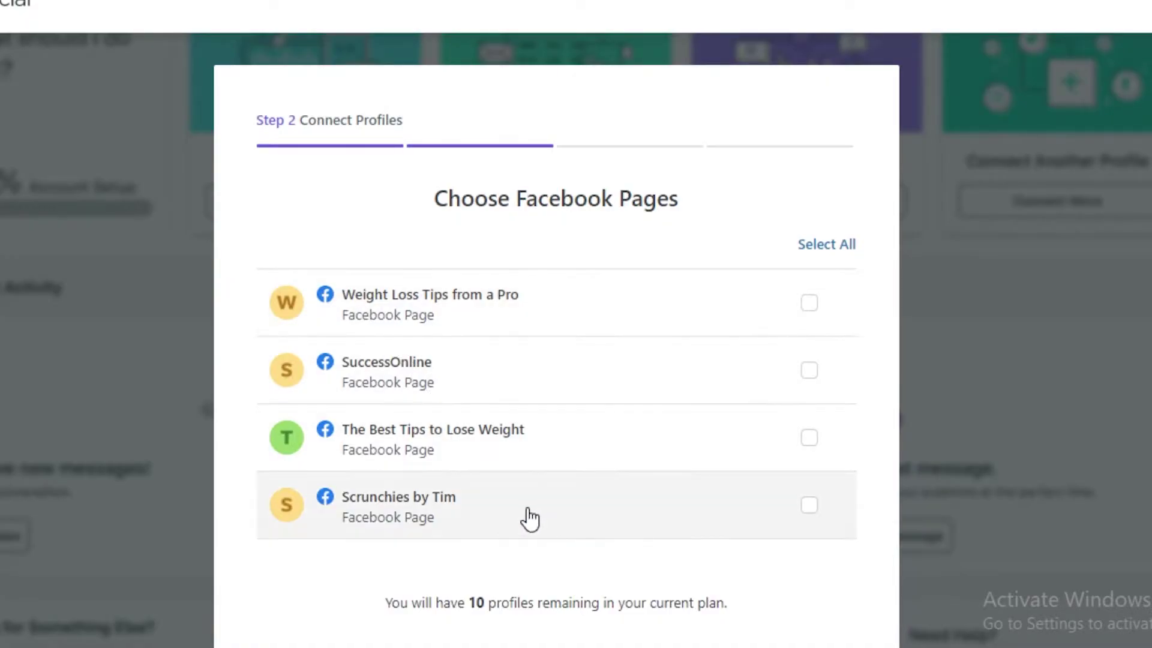
click(530, 519)
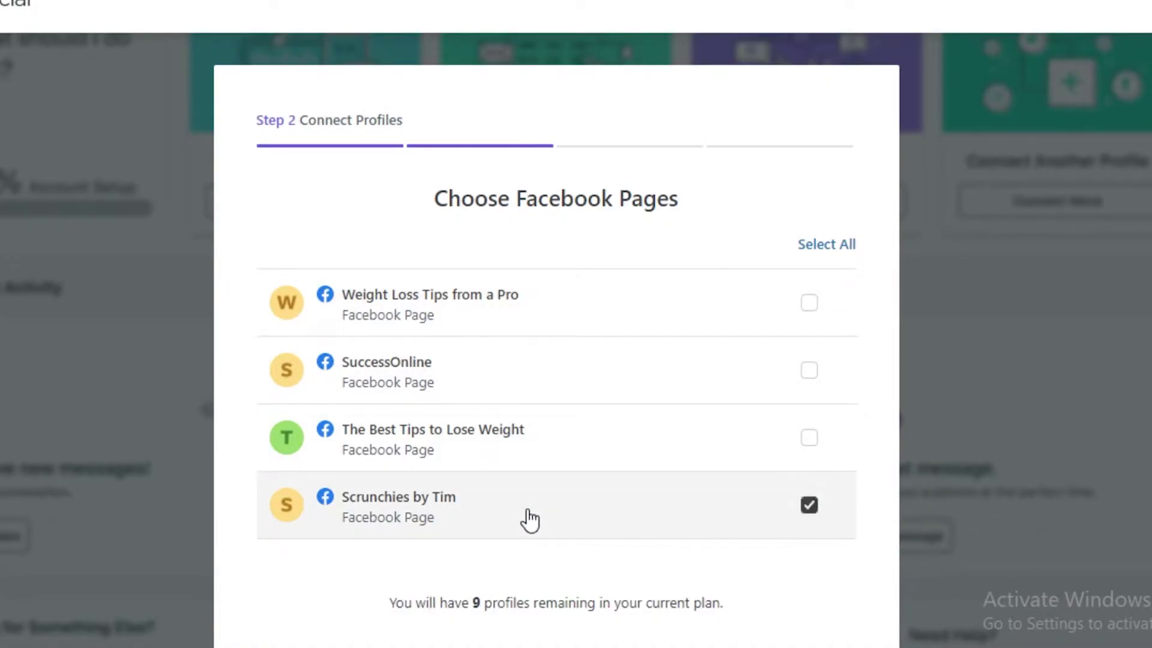
scroll(672, 528, down, 2)
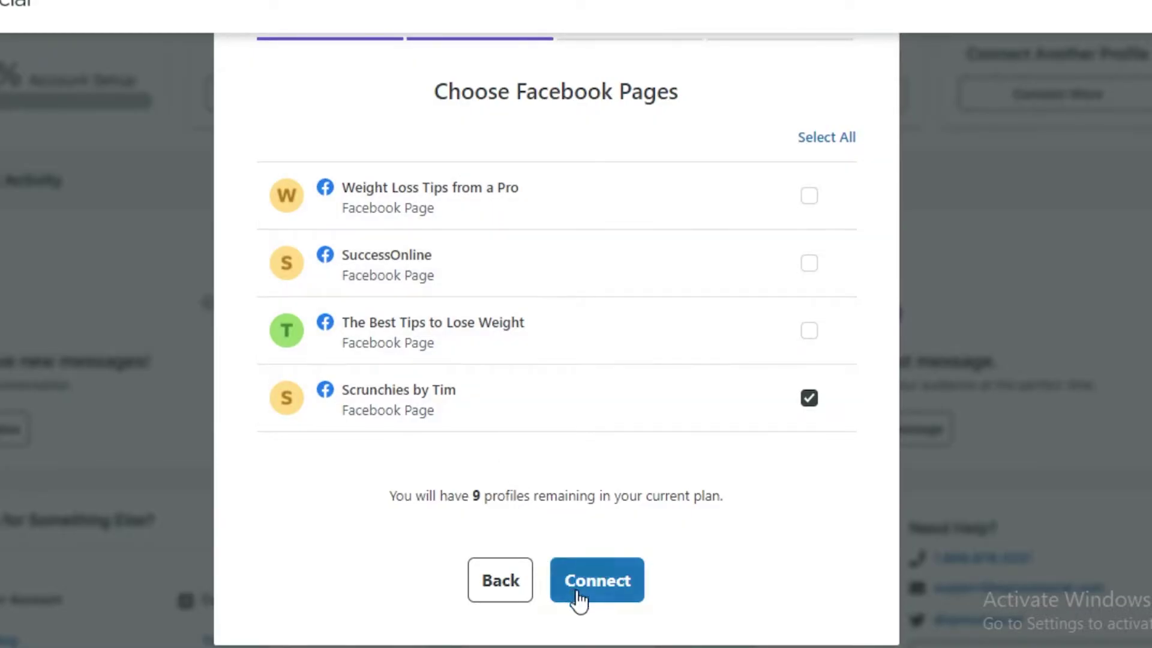
click(578, 599)
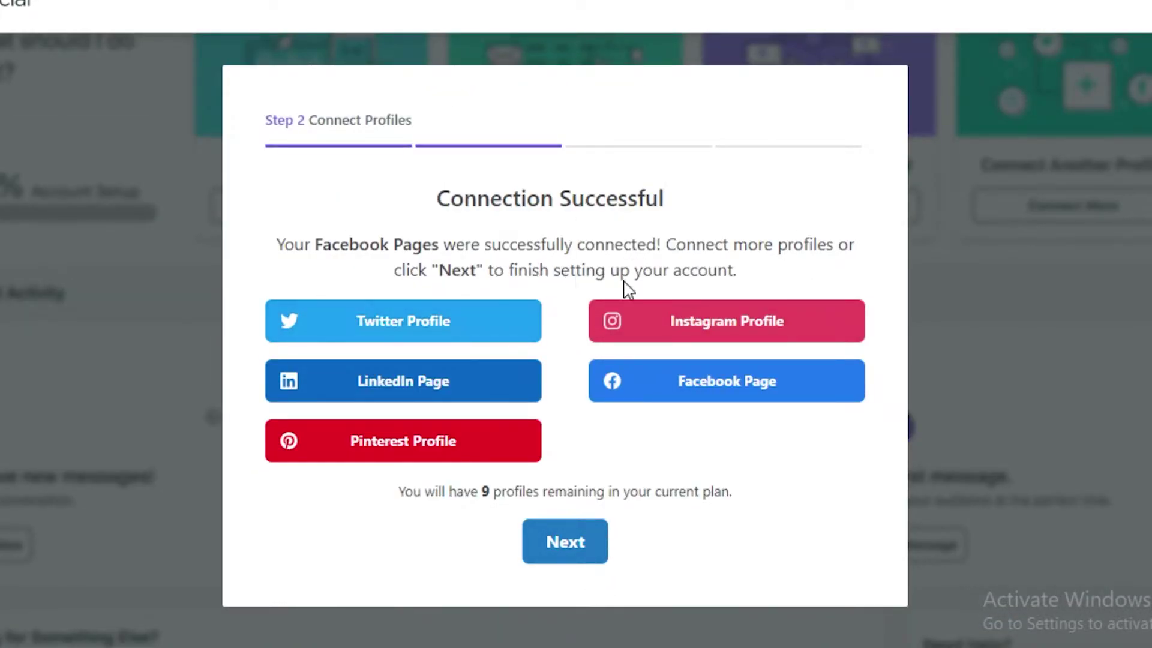
click(564, 541)
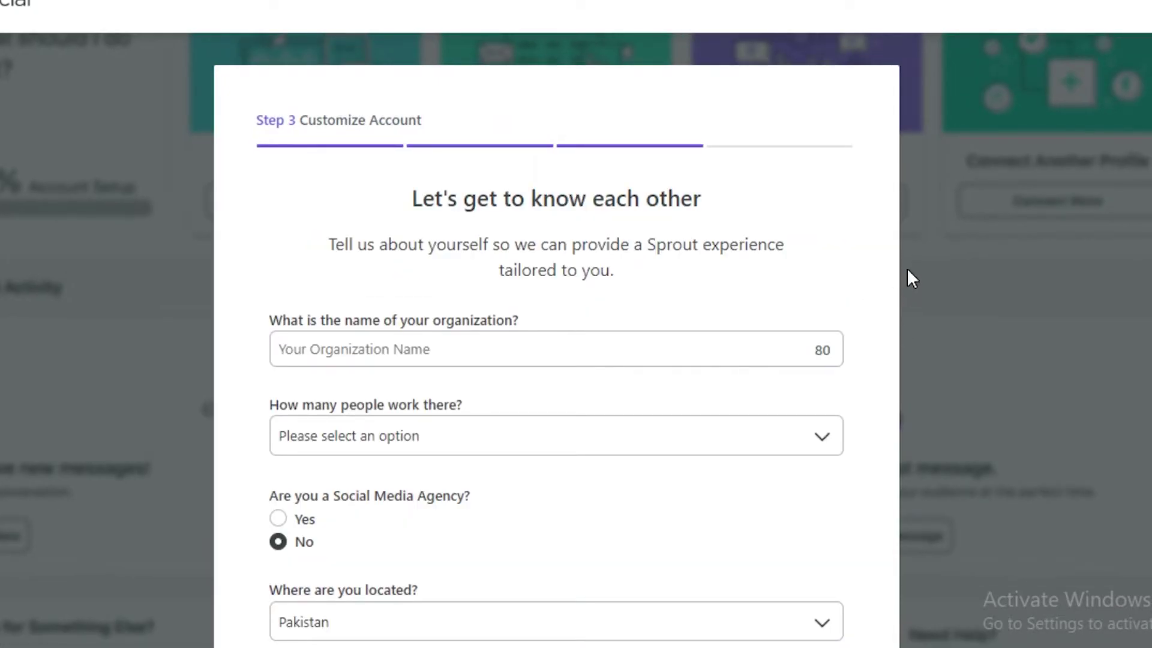
- Enter "Jane DOe Inc" as the organization, set its size to "Myself only", and submit the account customization form
click(662, 344)
scroll(663, 372, down, 5)
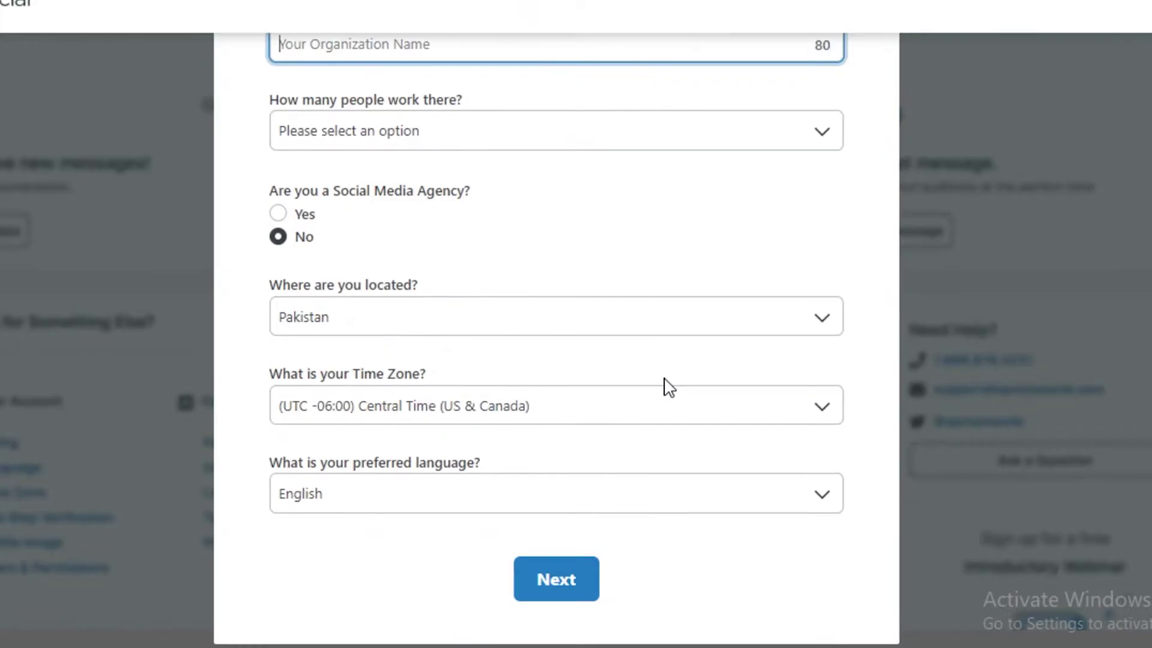
scroll(669, 388, up, 5)
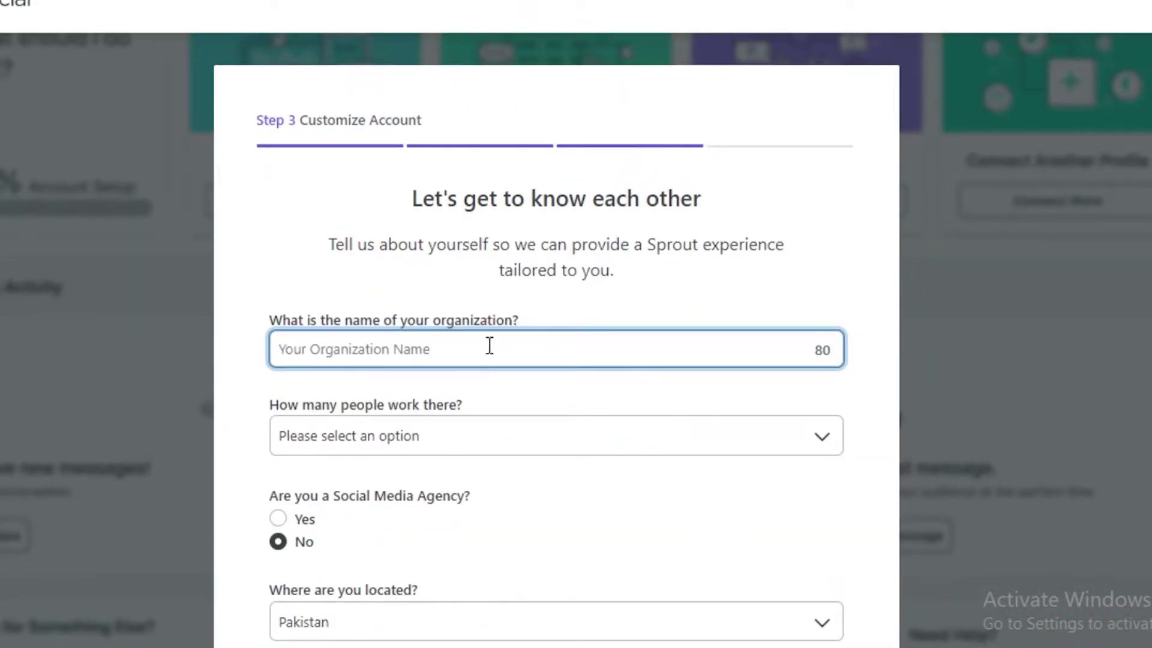
text(Jan)
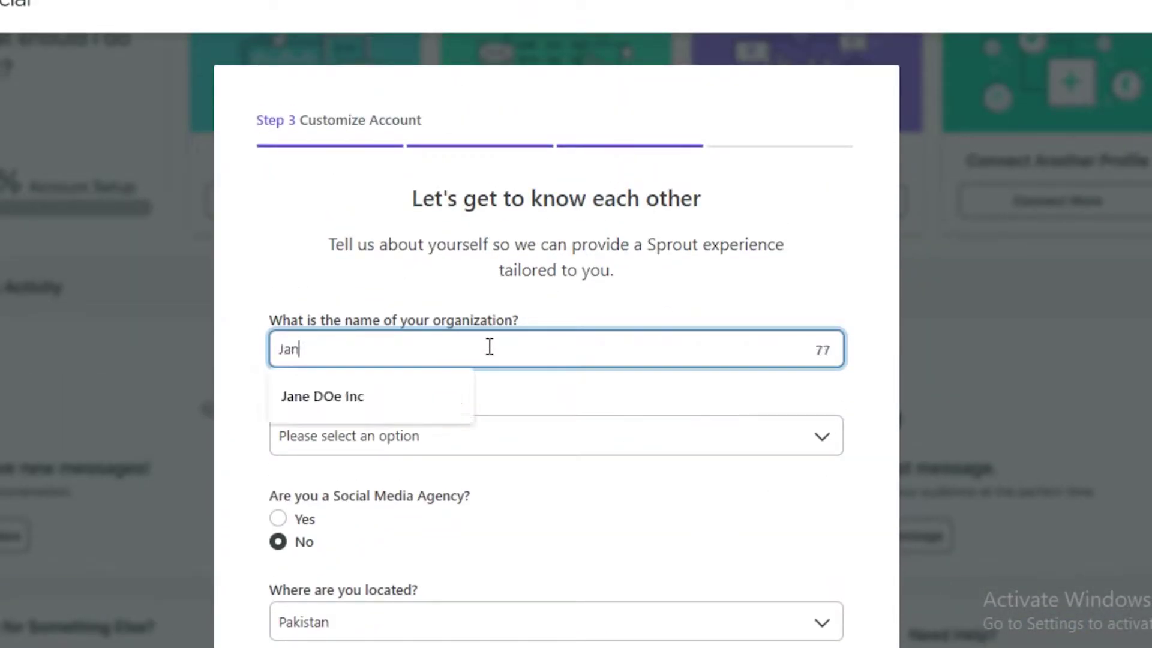
click(414, 419)
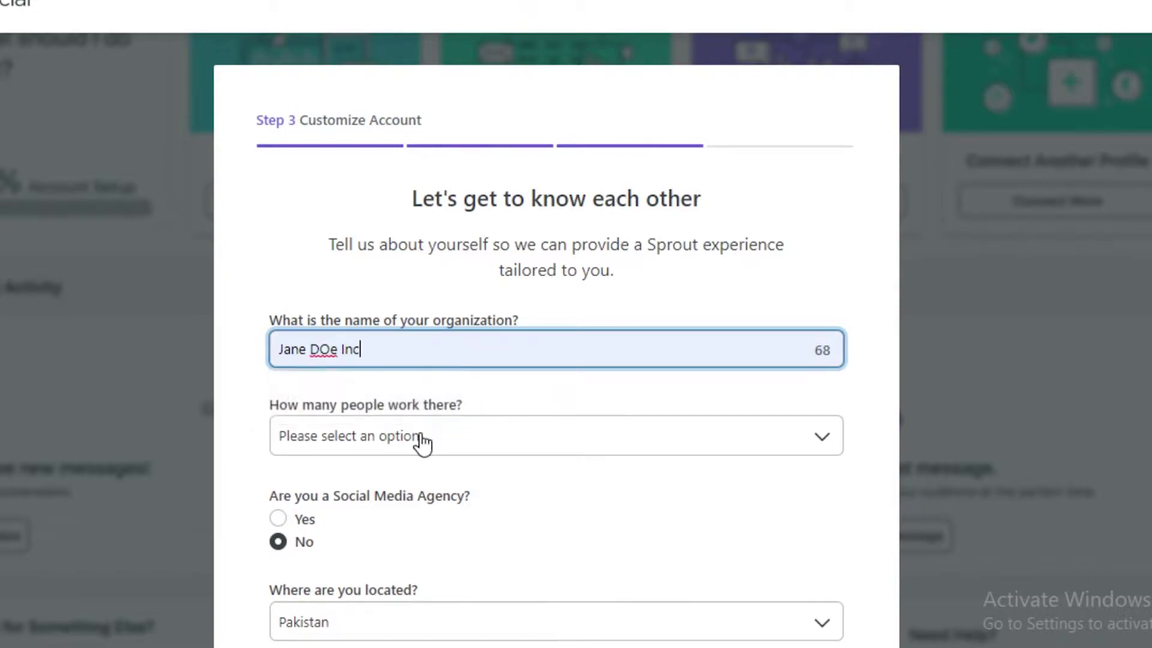
click(421, 442)
click(378, 485)
scroll(386, 526, down, 3)
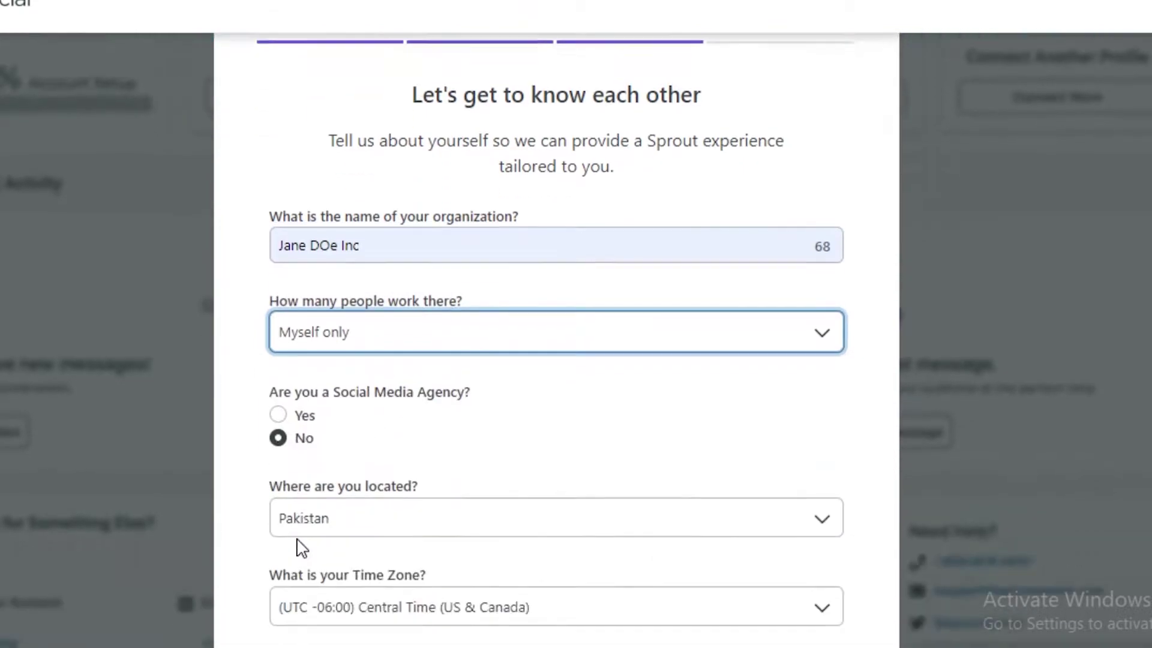
scroll(327, 548, down, 2)
click(578, 581)
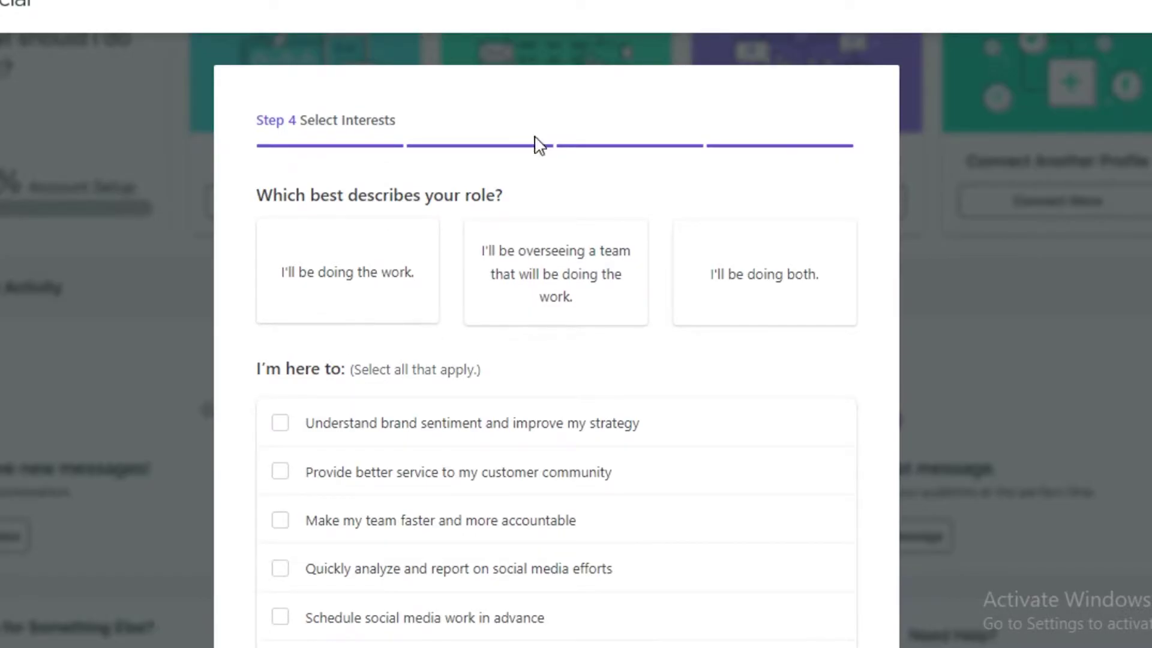
- Choose the role "I'll be doing both.", mark interests including brand sentiment and social media reporting, and finish the account setup
click(779, 300)
scroll(739, 372, down, 1)
scroll(739, 372, down, 3)
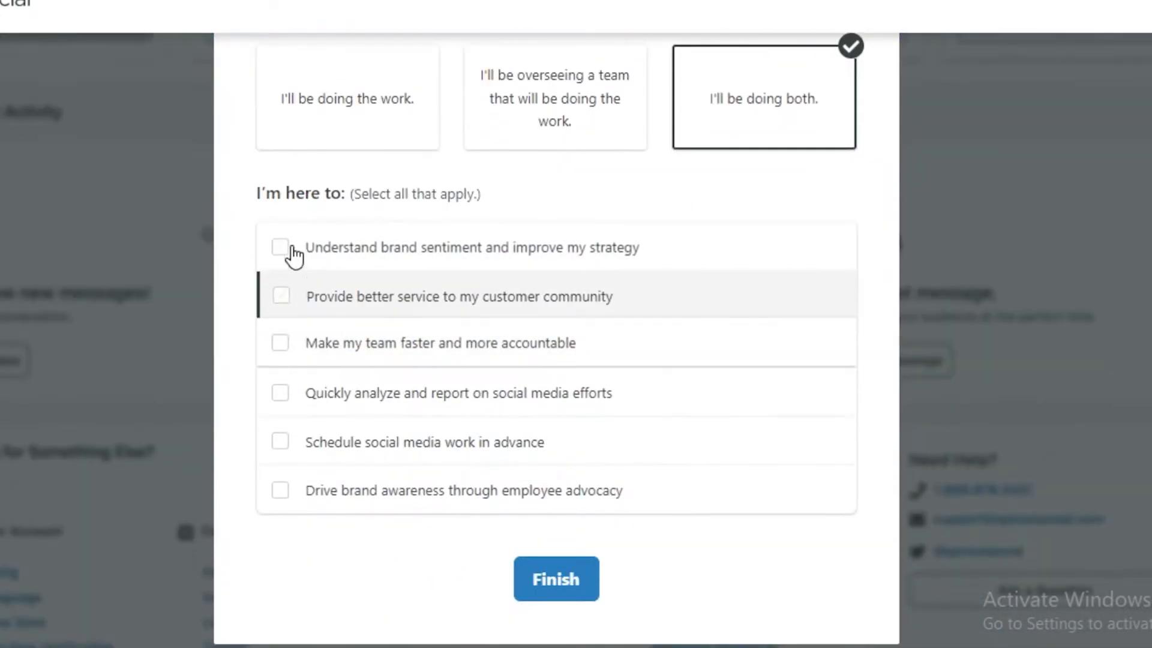
click(335, 268)
click(341, 259)
click(335, 259)
click(342, 295)
click(354, 393)
click(358, 297)
click(526, 579)
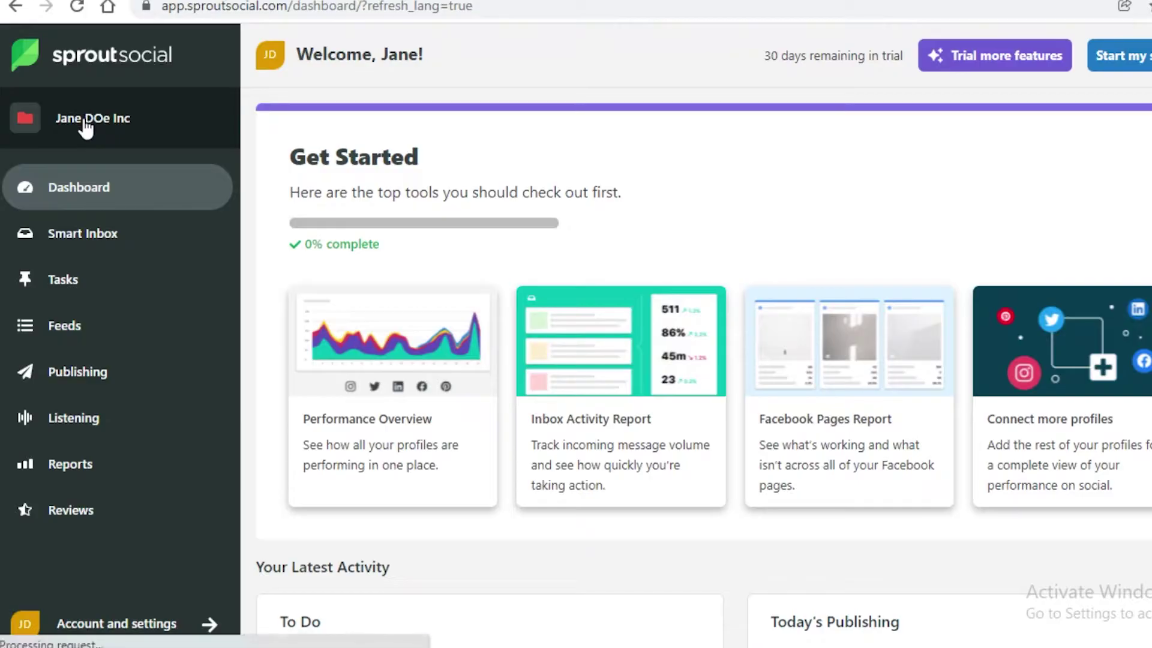
- Look through the account and settings options, and close them
click(103, 246)
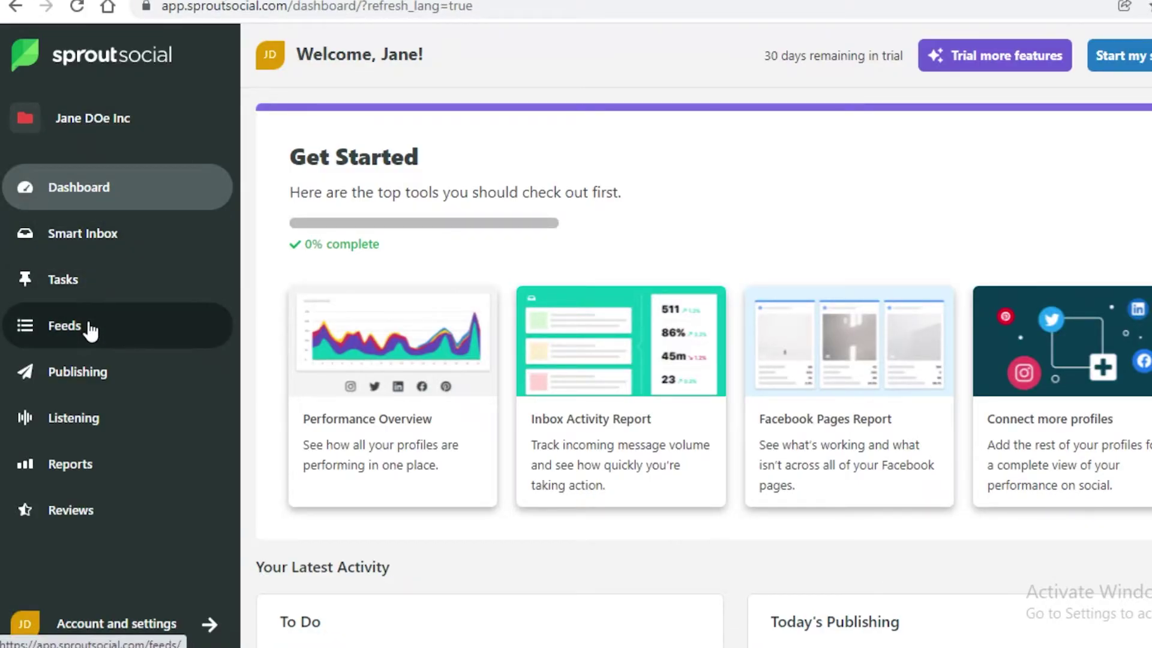
click(97, 627)
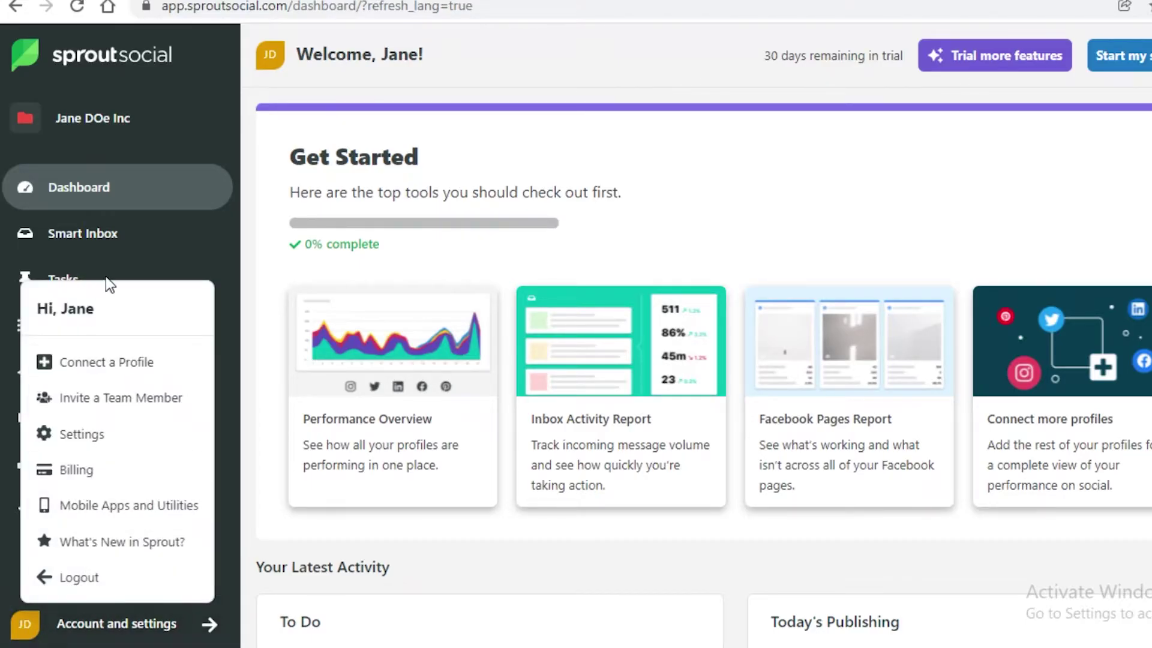
click(437, 176)
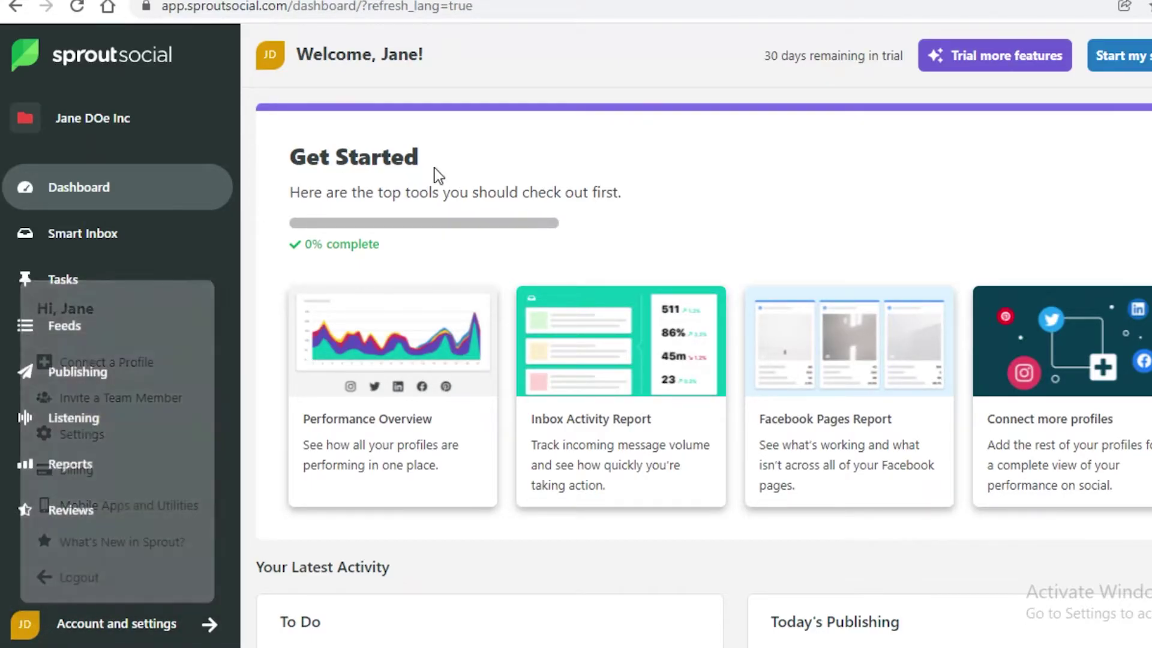
- Examine the group selector and the form for creating a new group, and close the form without creating one
click(99, 114)
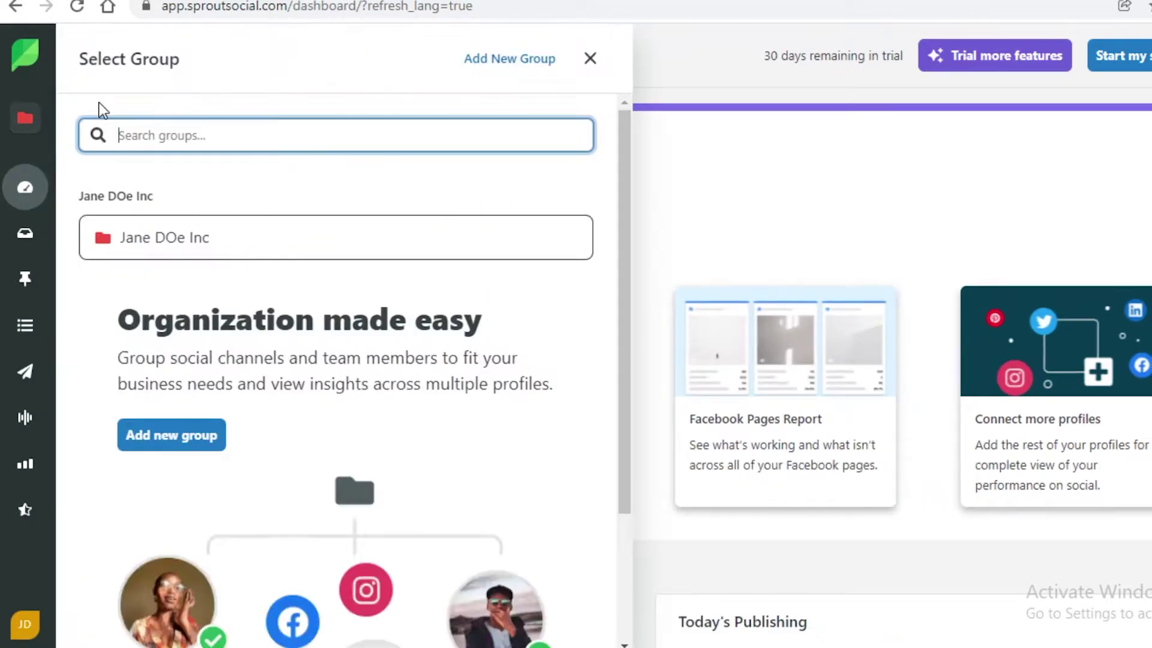
click(28, 115)
click(185, 440)
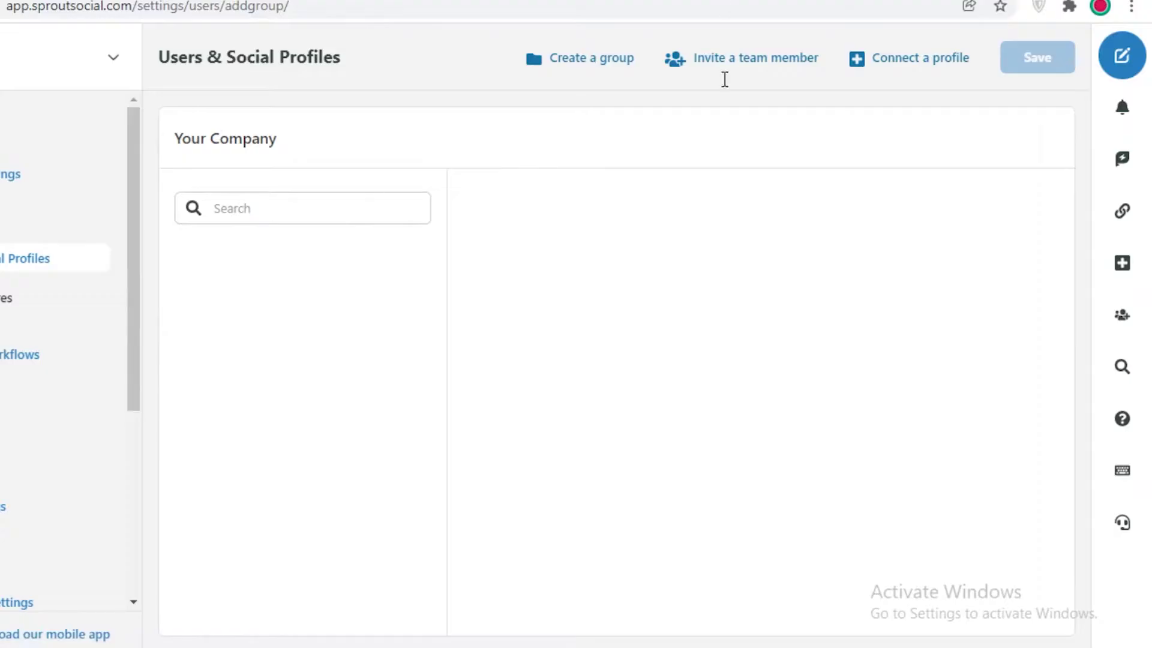
click(581, 58)
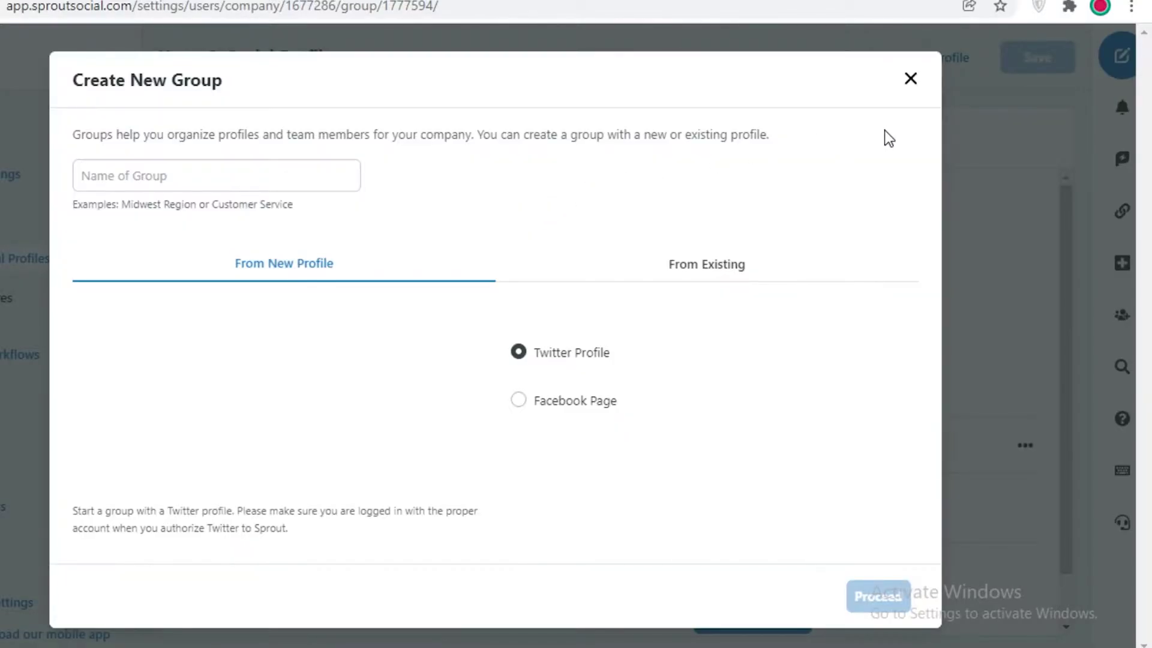
click(915, 89)
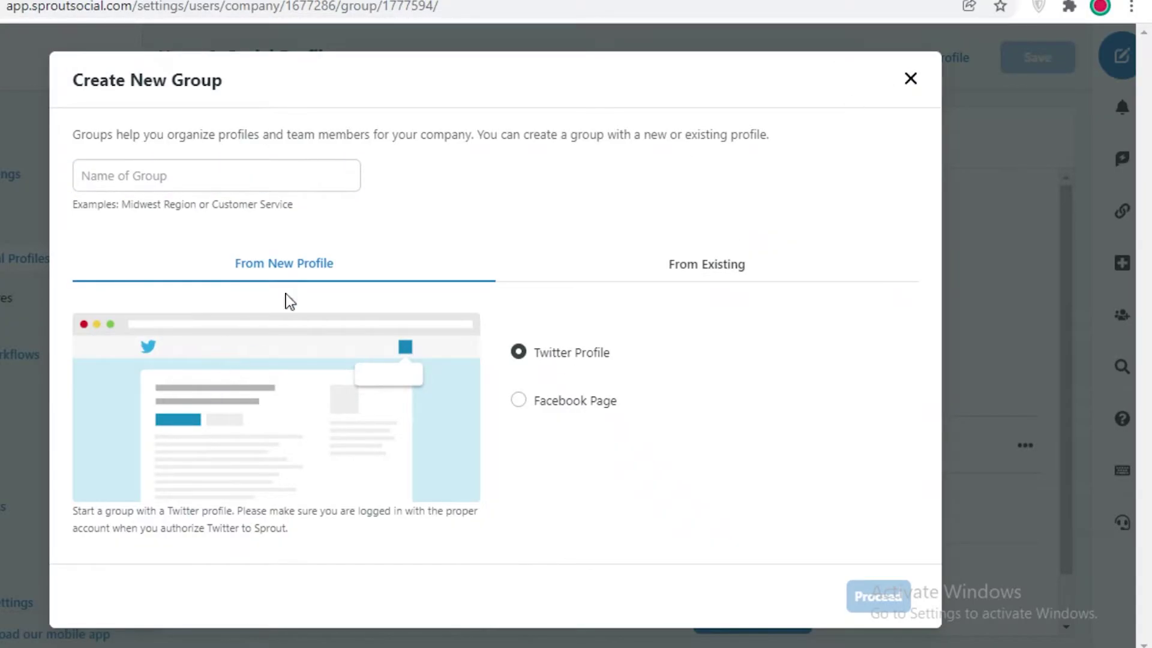
click(911, 81)
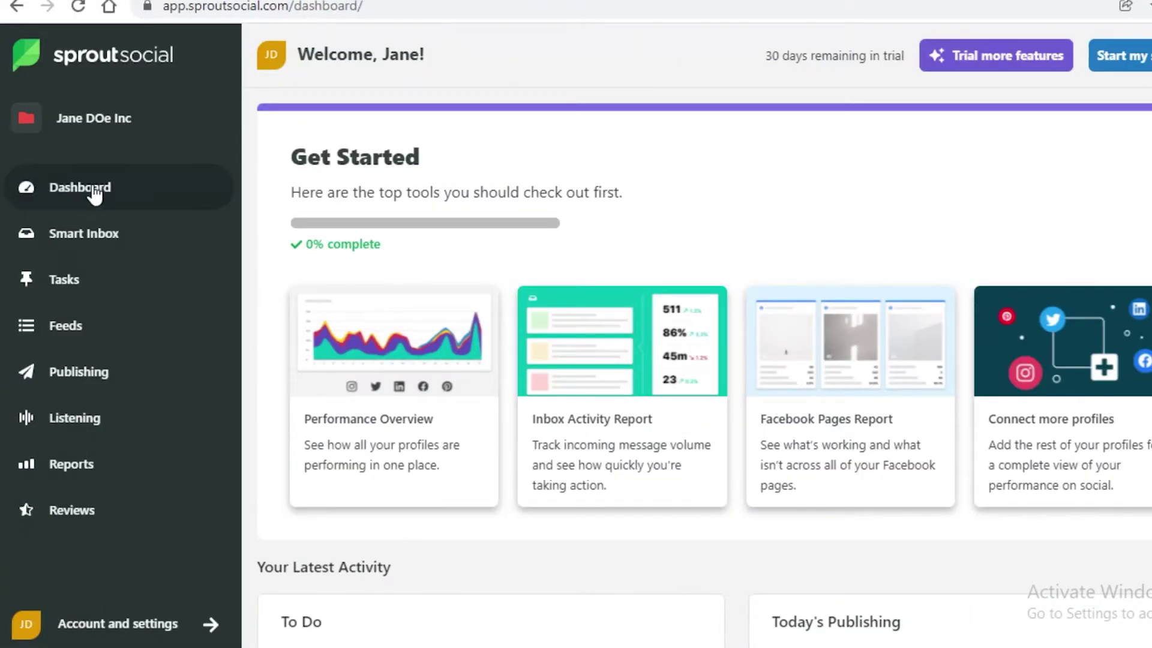
- Open the dashboard and examine its latest activity, account and integration links, feature highlights and help resources
click(103, 190)
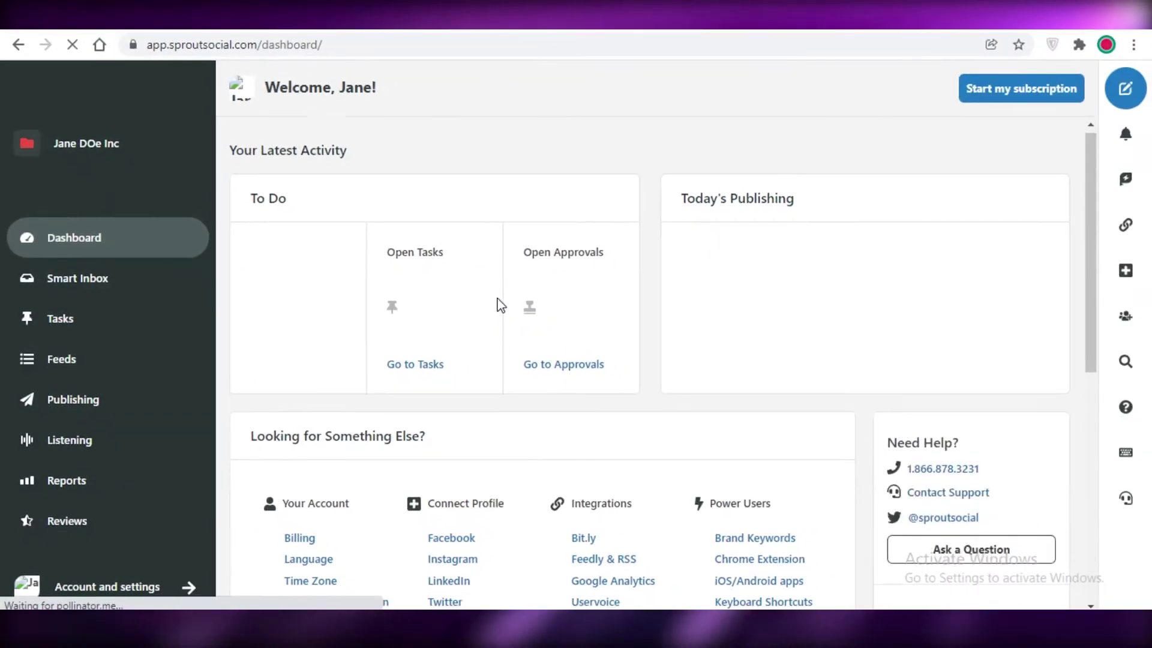
scroll(458, 293, down, 7)
scroll(376, 260, up, 4)
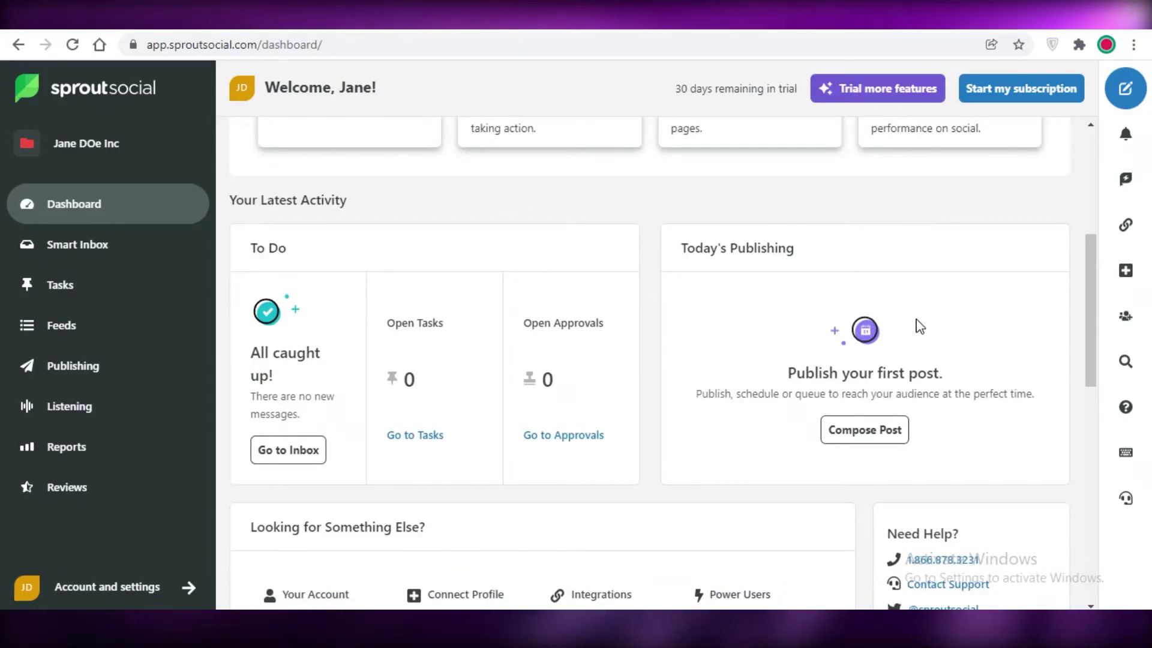
scroll(920, 324, down, 3)
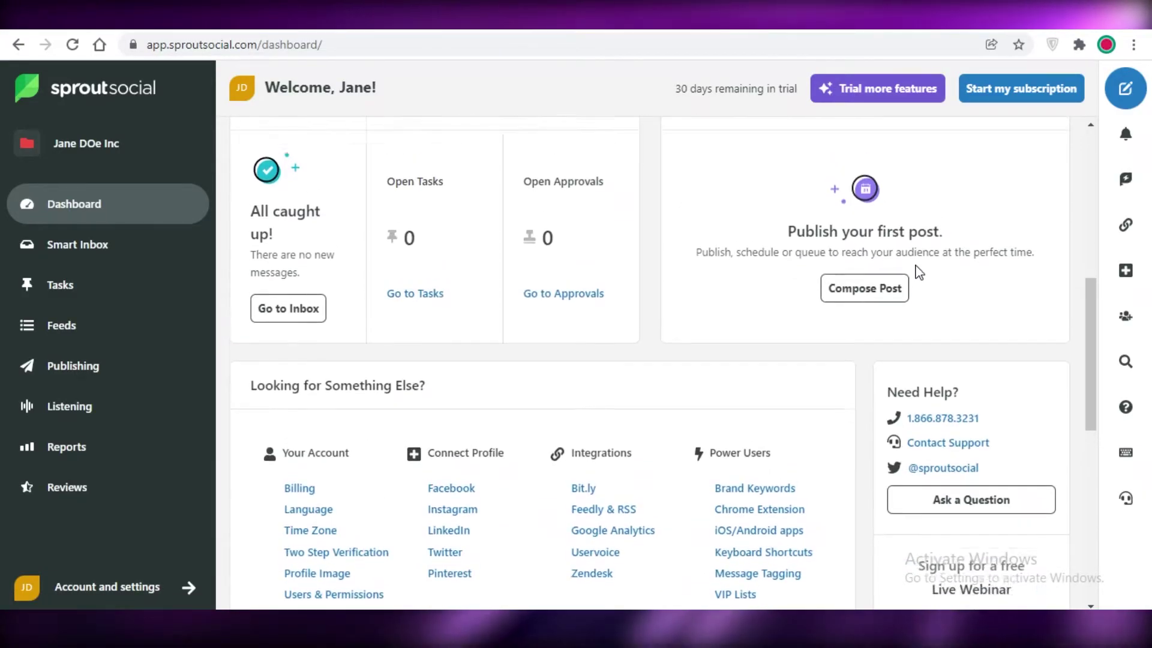
scroll(916, 270, up, 2)
scroll(918, 270, down, 4)
scroll(540, 280, down, 3)
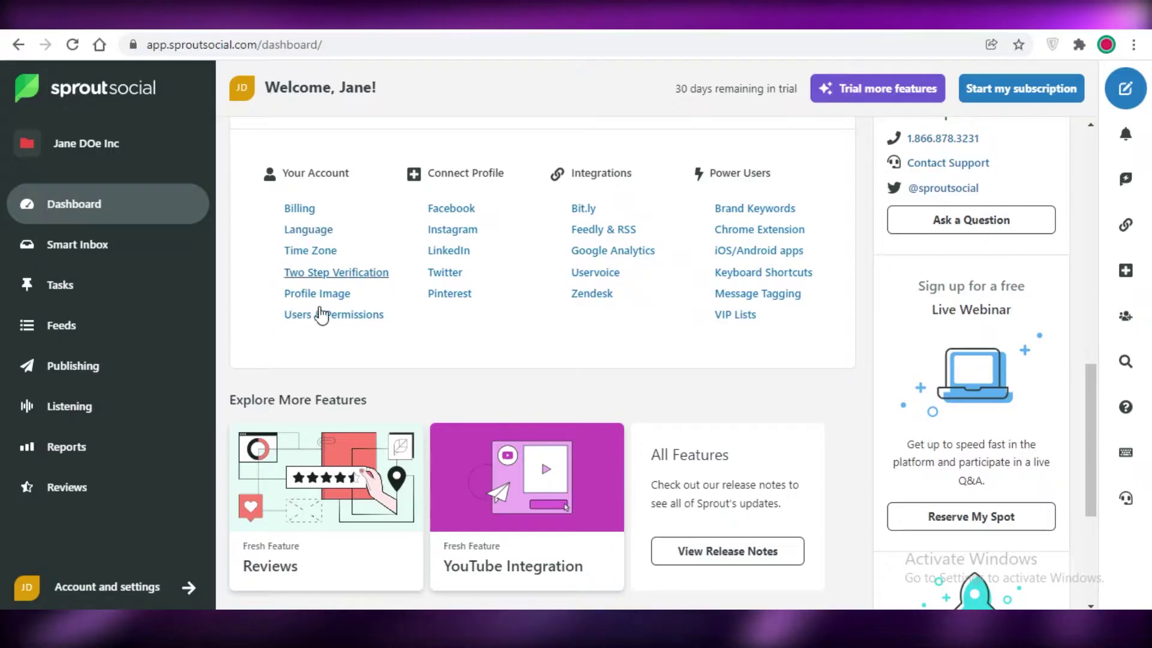
scroll(322, 306, down, 1)
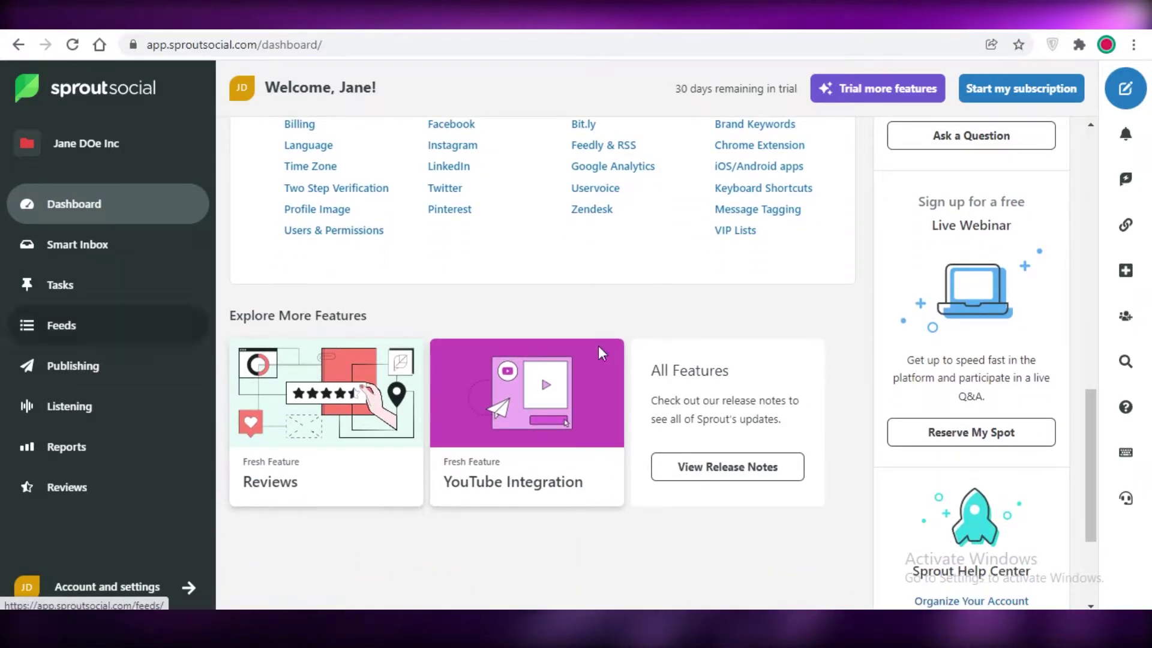
scroll(548, 333, up, 3)
scroll(1041, 306, down, 1)
scroll(1018, 300, down, 5)
scroll(1018, 192, up, 3)
scroll(882, 245, up, 3)
scroll(867, 300, down, 3)
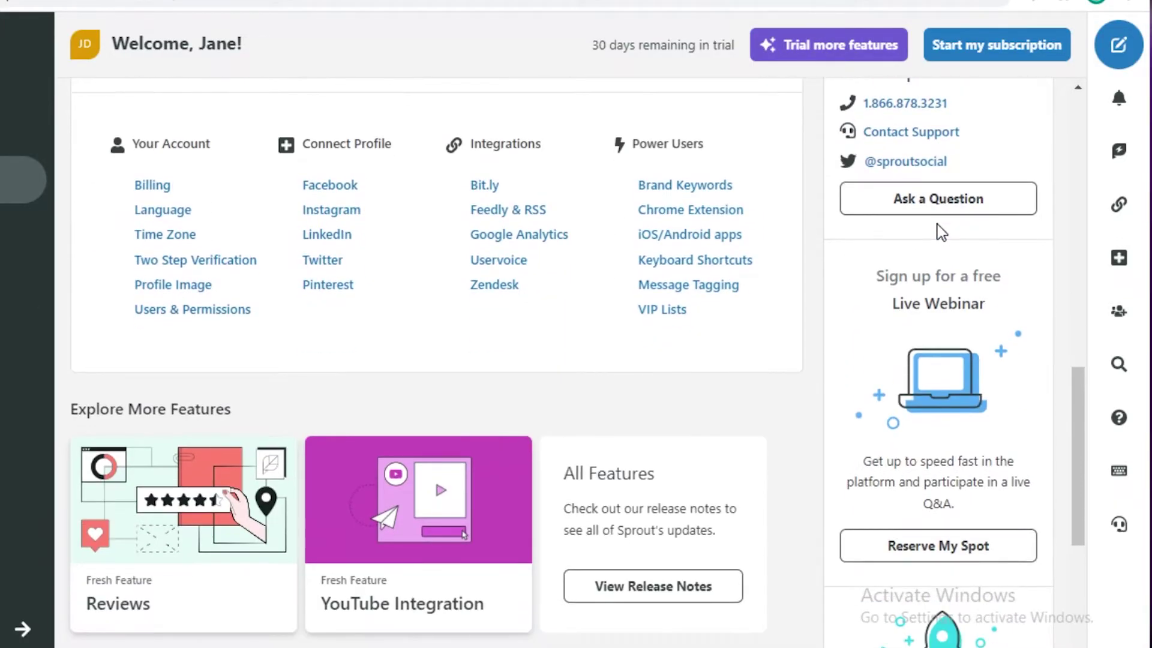
scroll(924, 316, down, 5)
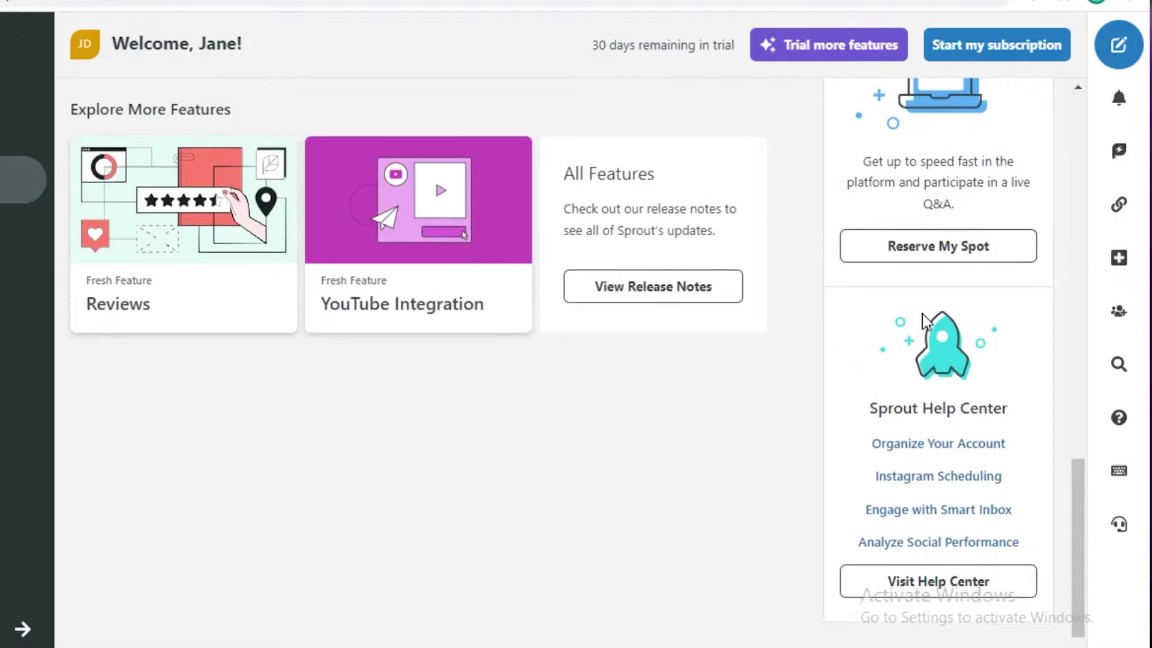
- Look through the team conversations and the shared links
scroll(922, 314, down, 1)
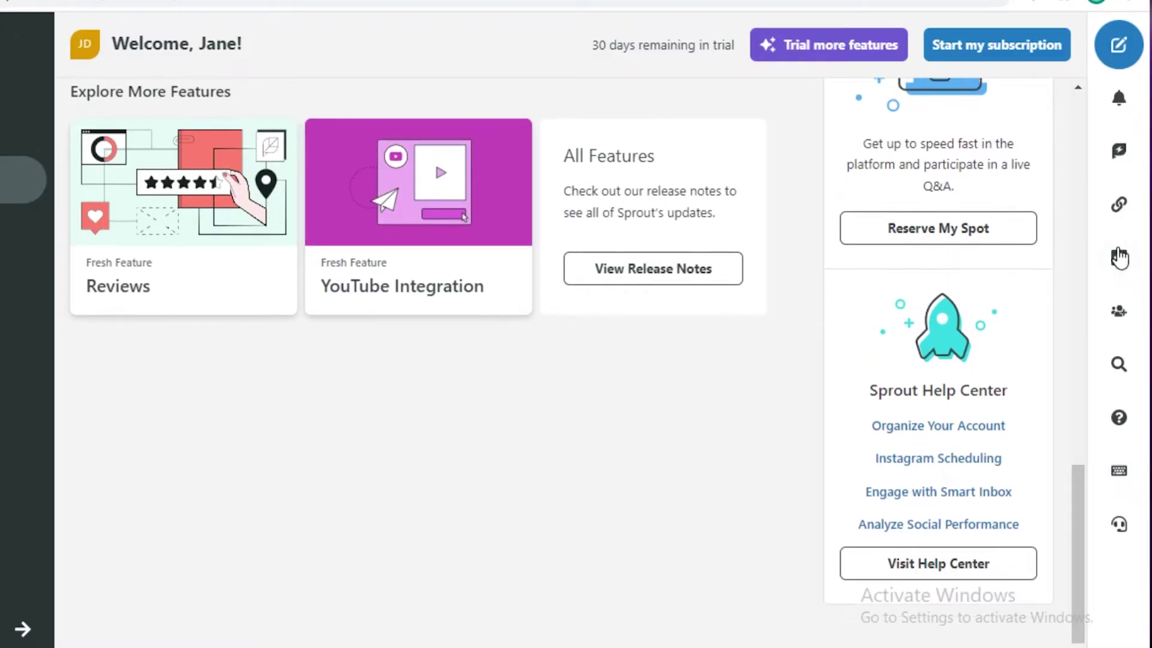
click(1131, 150)
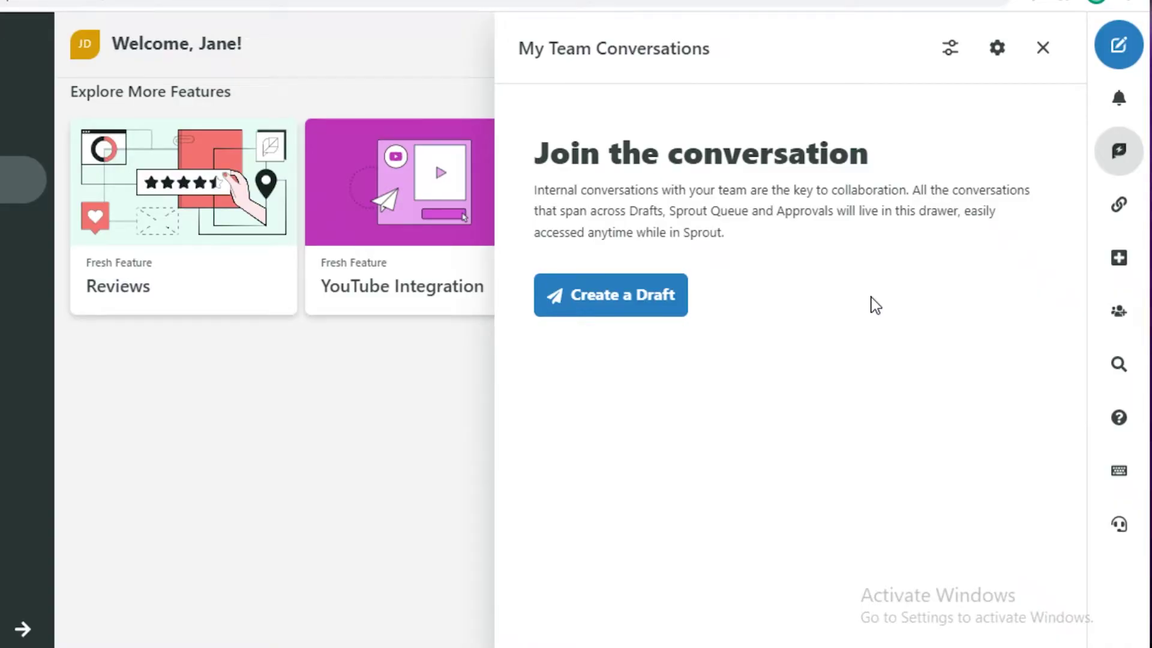
click(1129, 207)
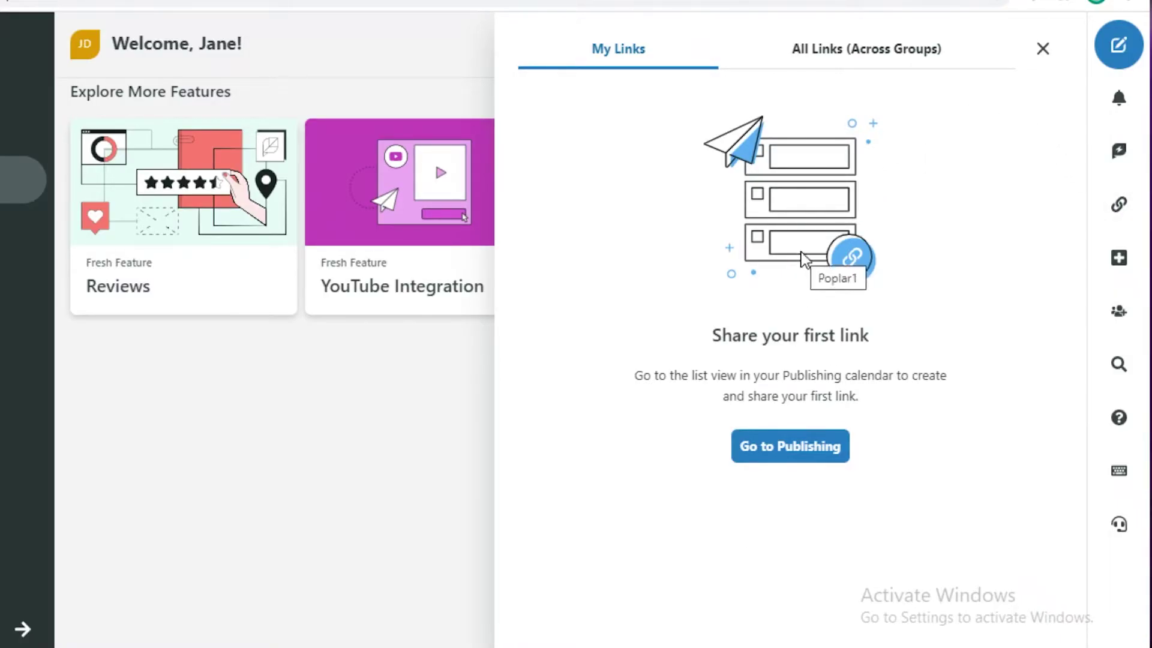
- Examine the networks available for connecting a profile, and close the dialog without connecting any
click(1133, 257)
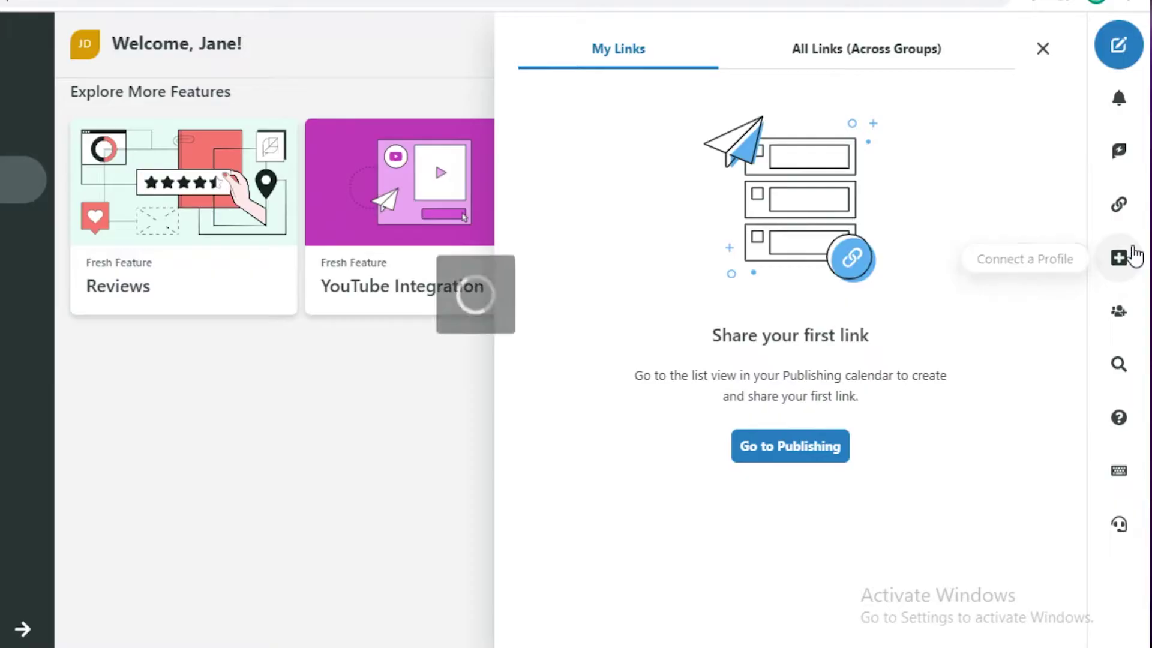
scroll(831, 267, down, 10)
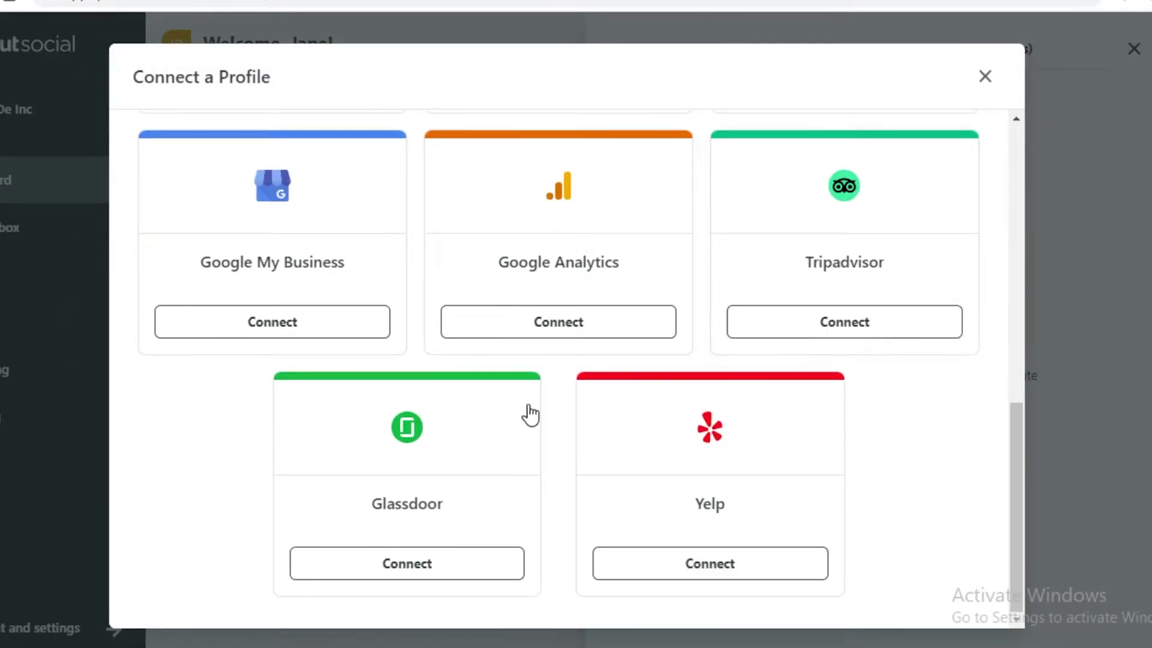
scroll(318, 164, up, 10)
scroll(663, 250, down, 10)
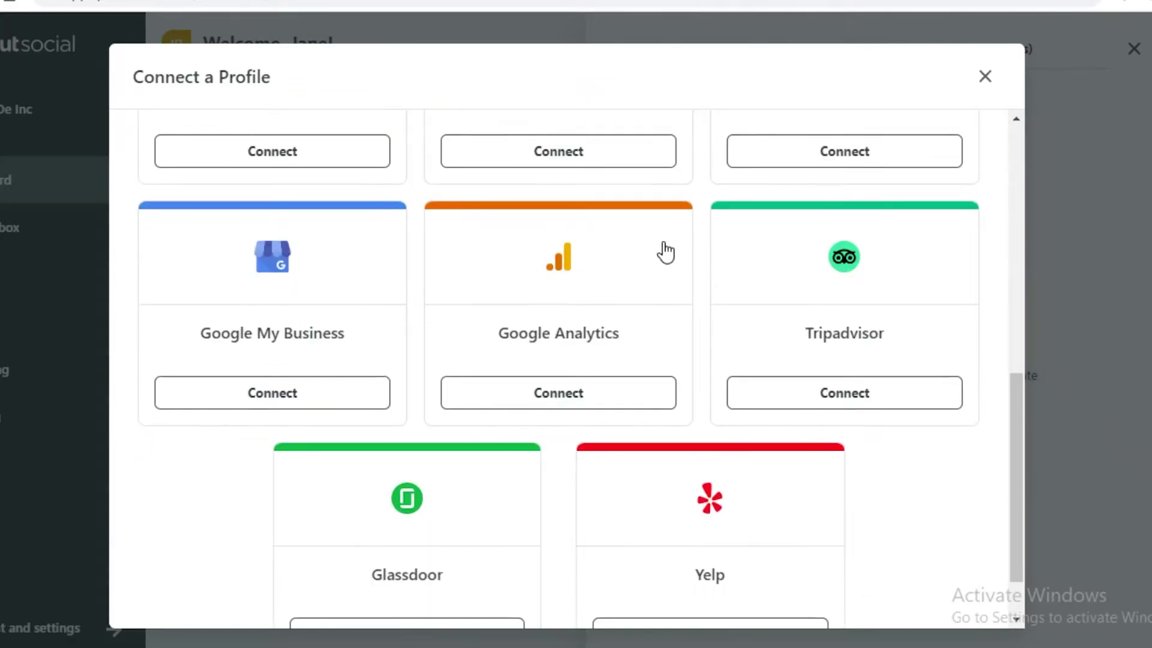
click(958, 77)
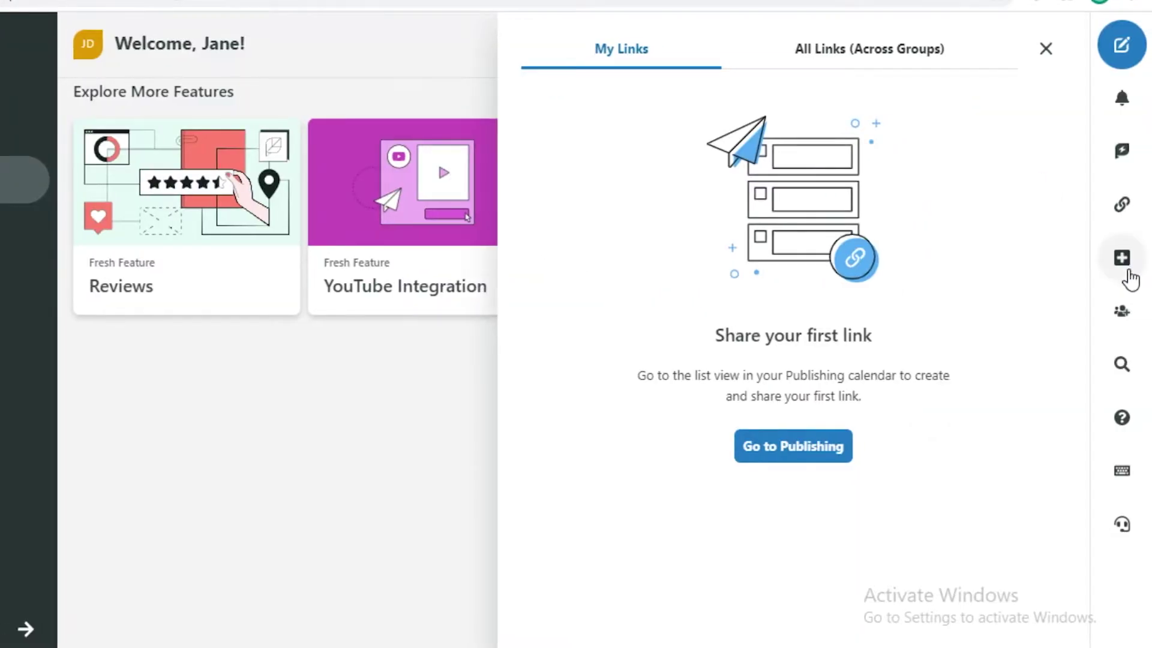
- Examine the form for inviting users and its profile permissions, and close it and the links drawer without sending invites
click(1128, 313)
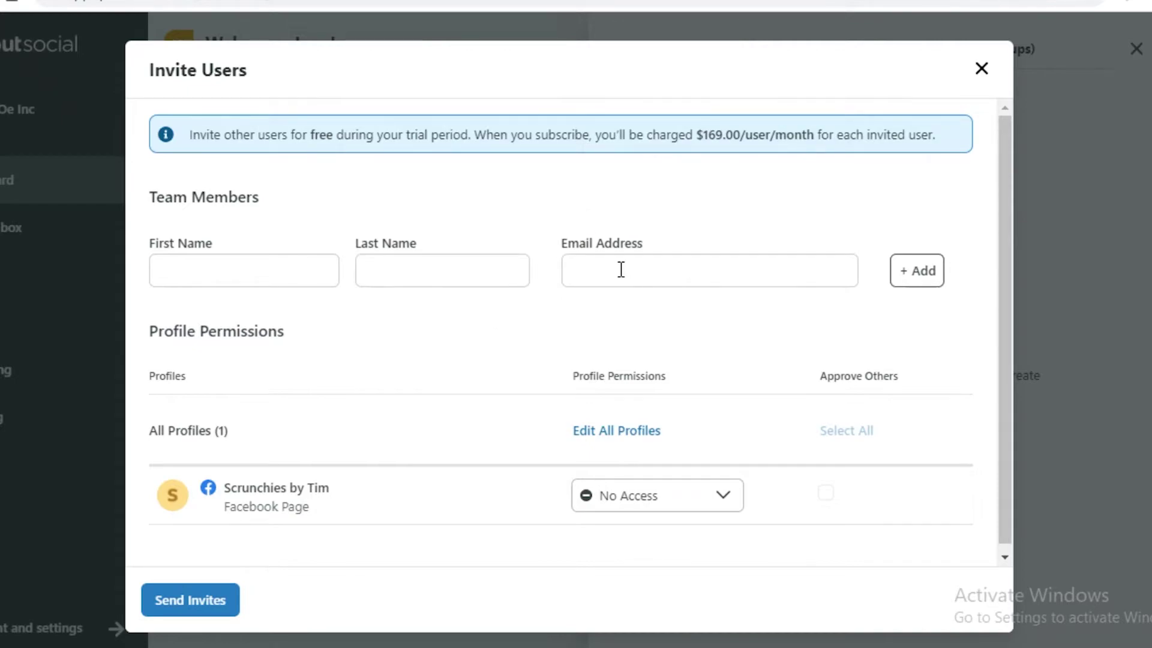
click(981, 68)
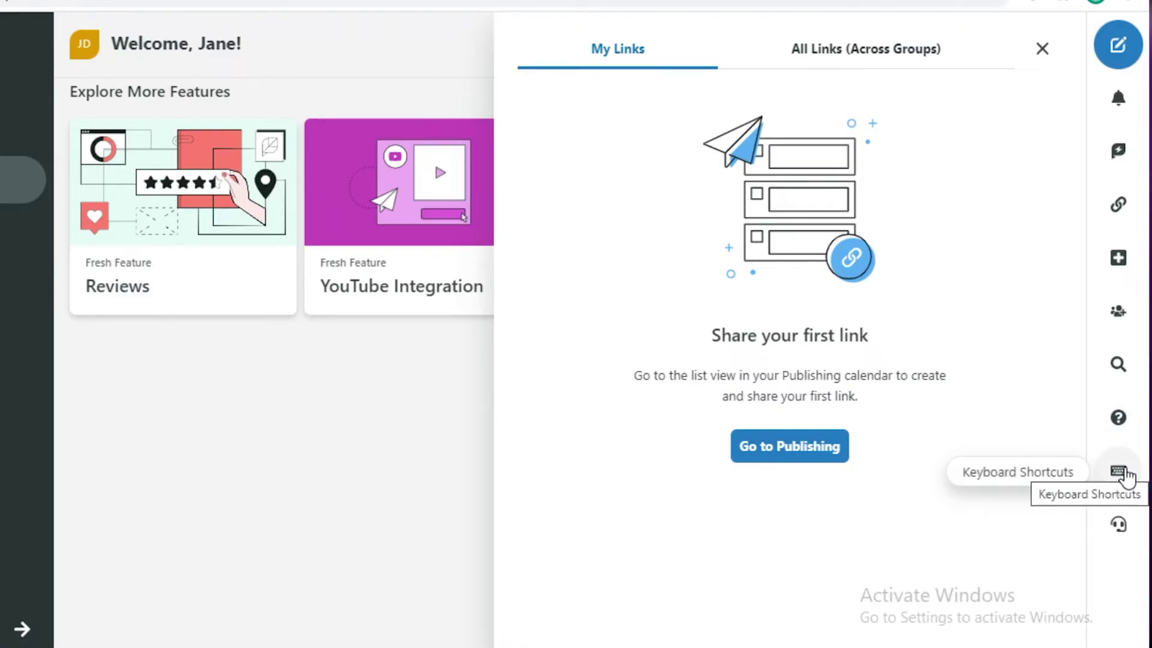
click(1044, 49)
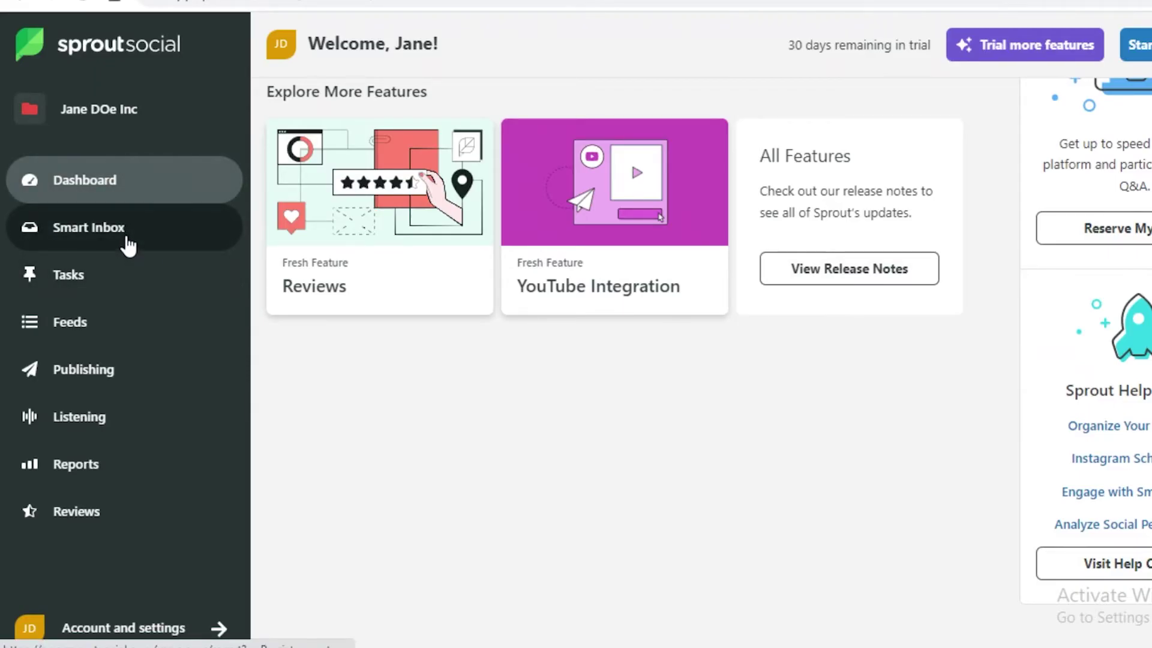
- Open the Smart Inbox and examine its views, custom views and messages from all sources
click(127, 245)
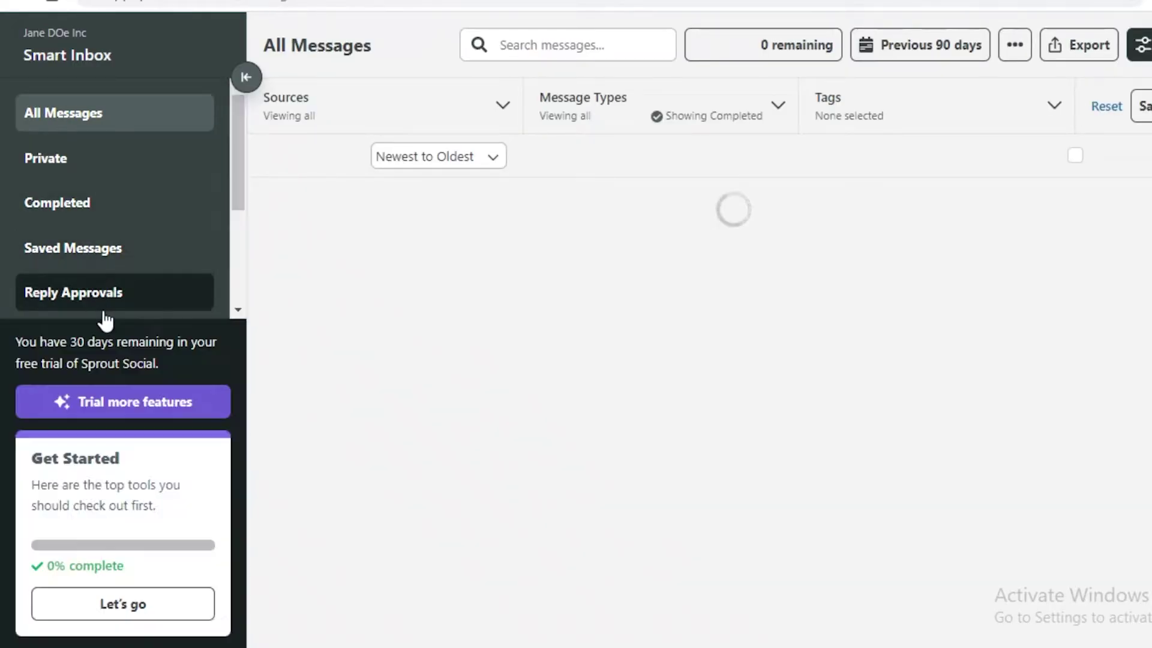
scroll(181, 333, down, 3)
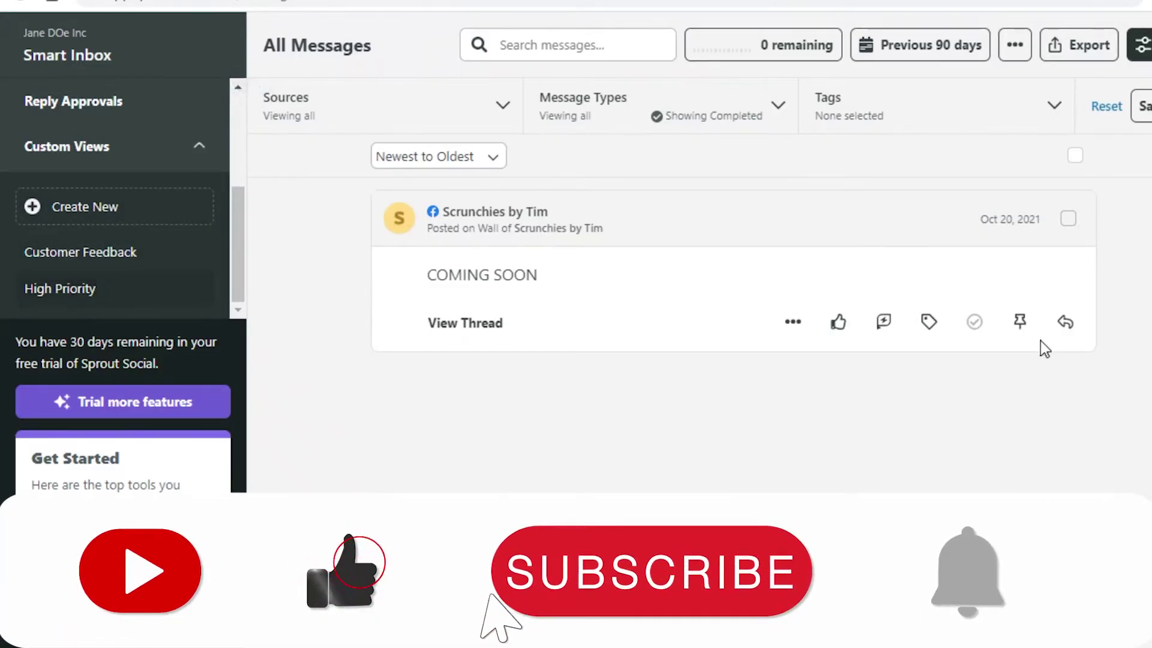
click(463, 116)
click(462, 116)
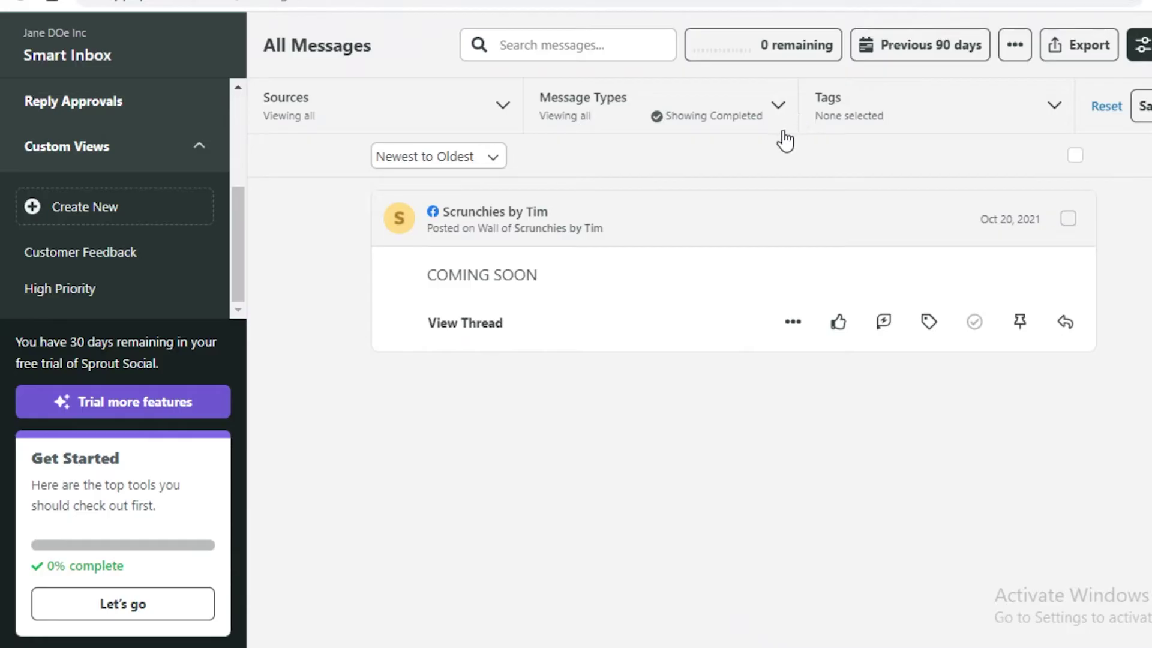
- Filter the Smart Inbox by message type to show only Comments
click(607, 102)
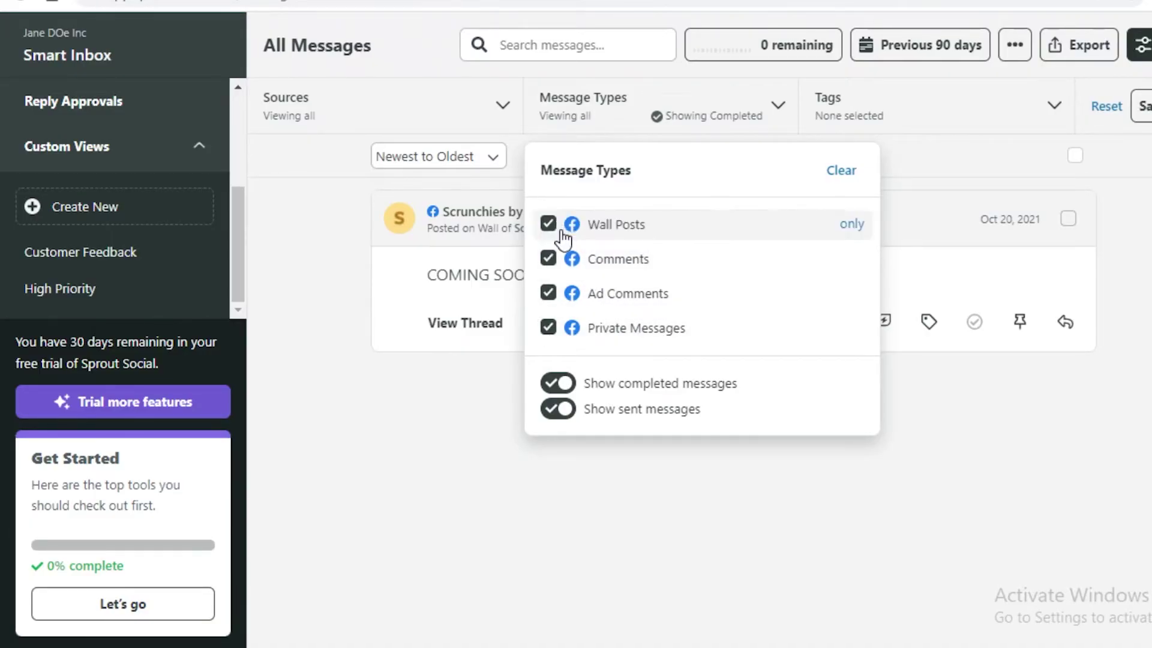
click(851, 259)
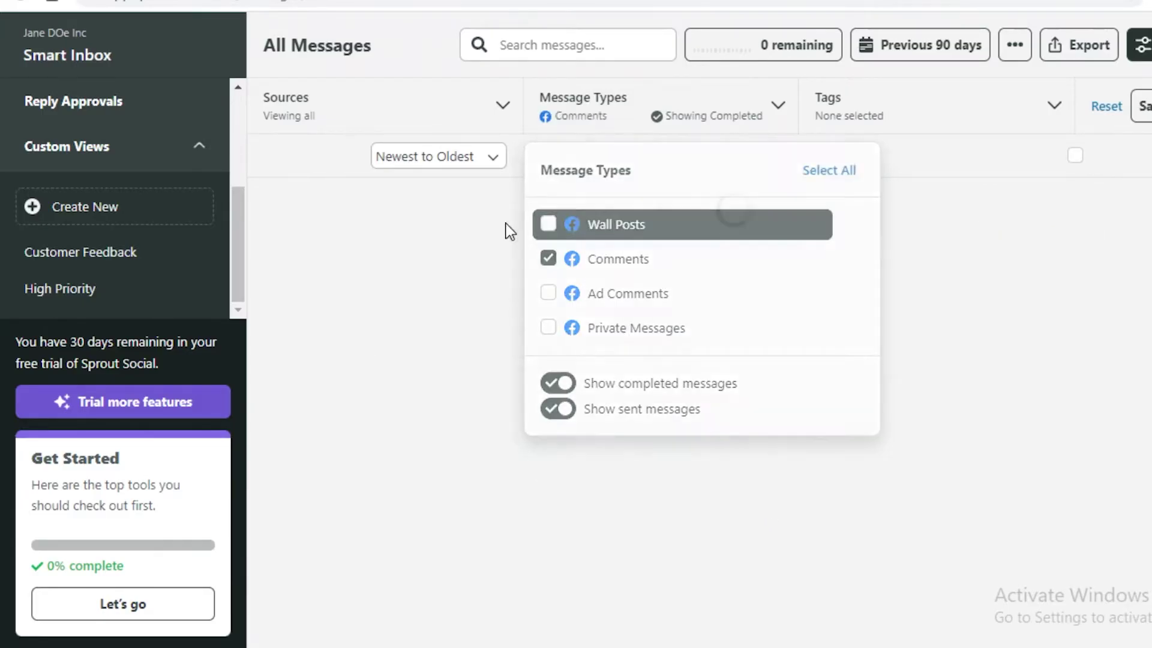
click(373, 257)
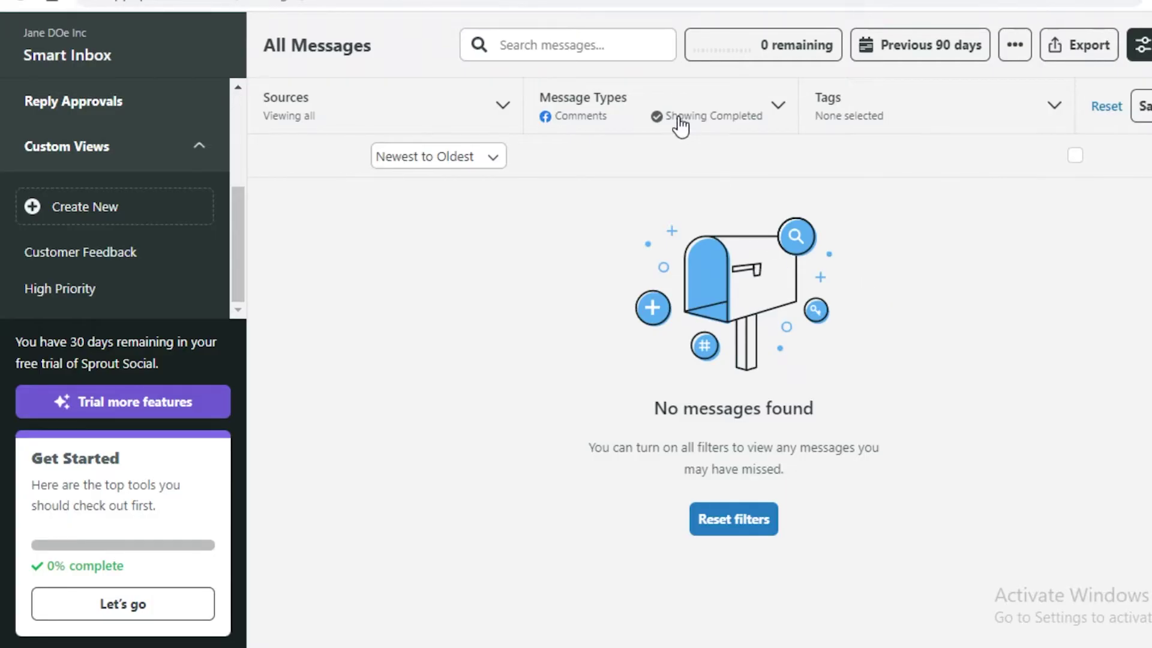
- Examine the Smart Inbox's tag and source filter options without changing them
click(851, 113)
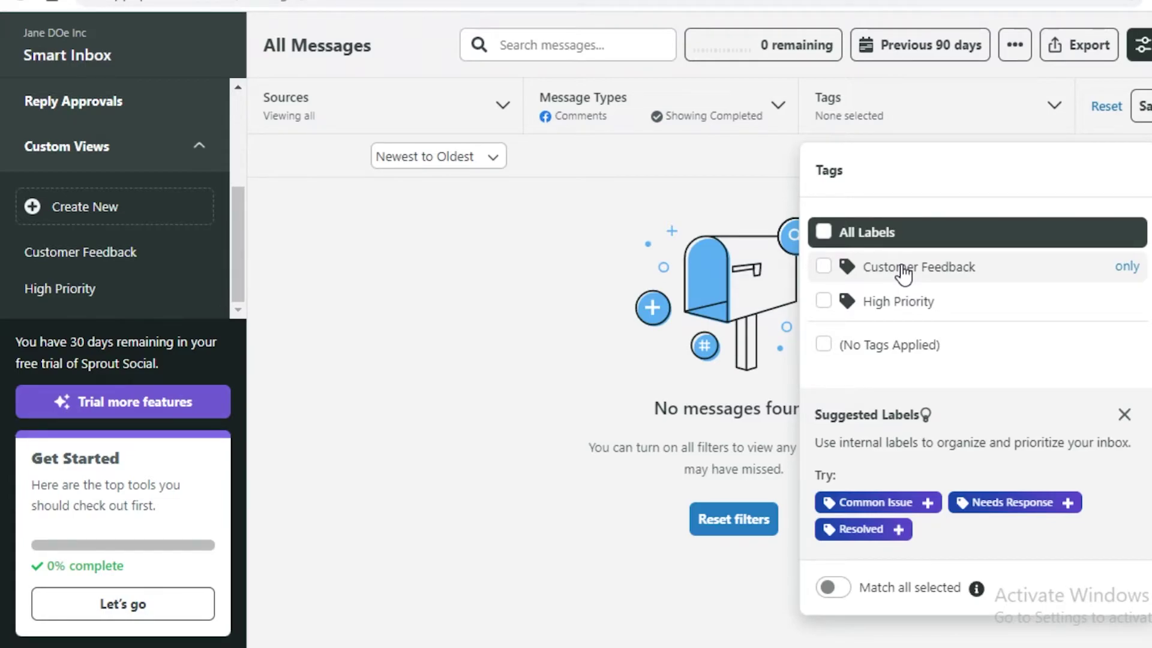
click(956, 121)
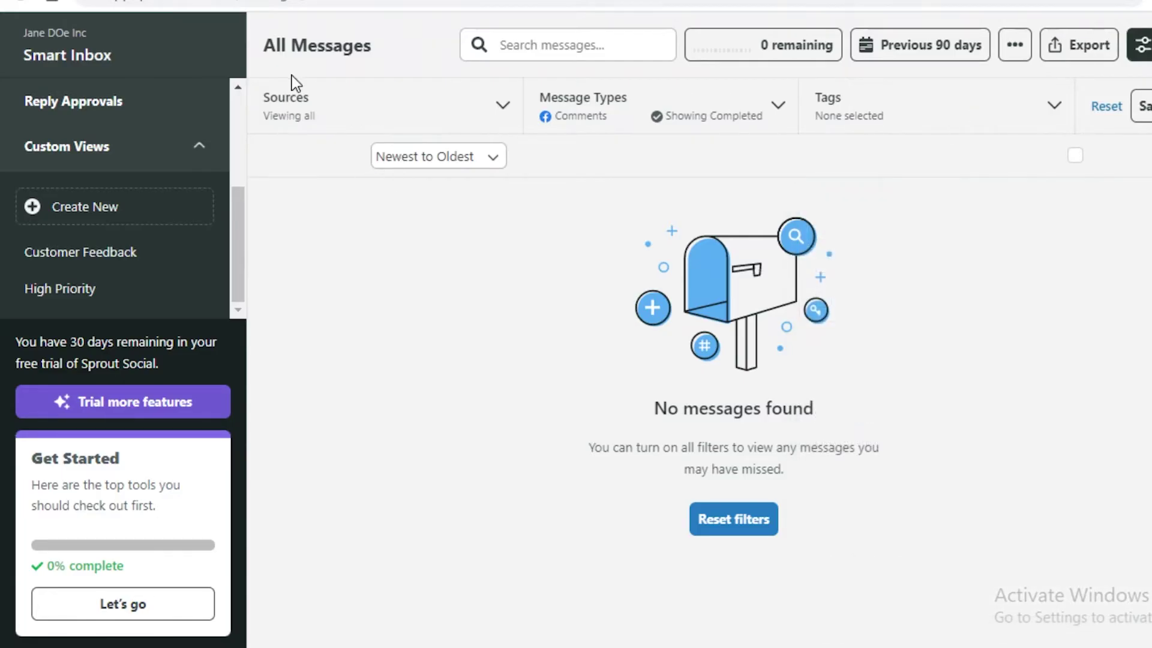
click(306, 103)
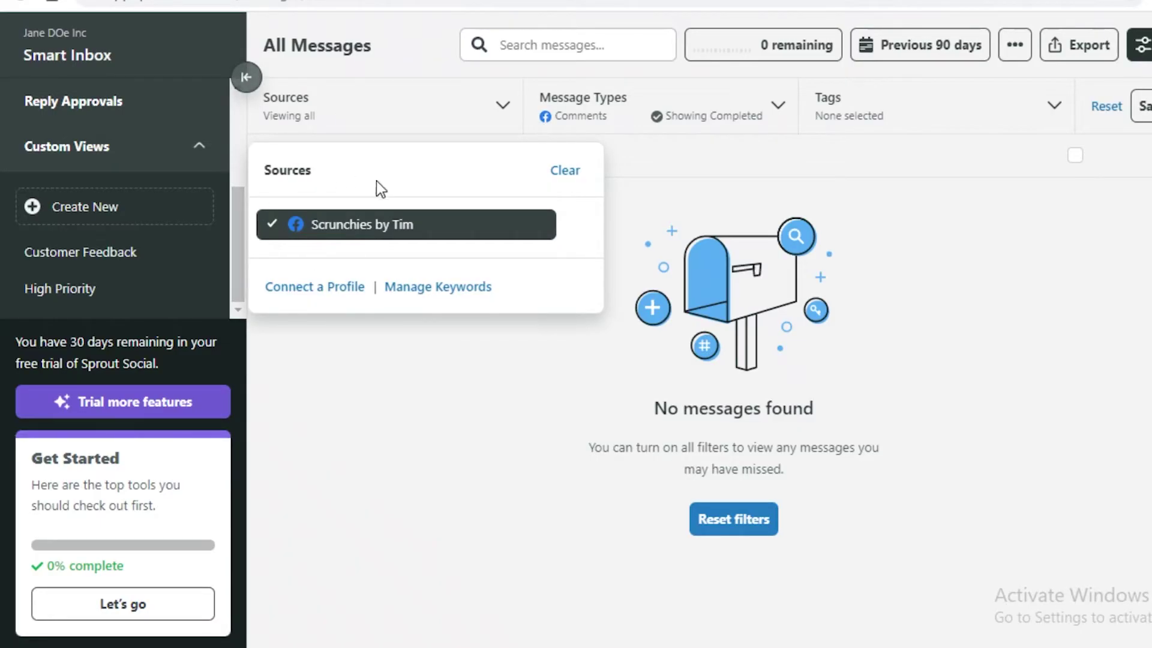
- Examine the Facebook account types offered when connecting a profile from the inbox sources, and close the dialog without connecting one
click(294, 288)
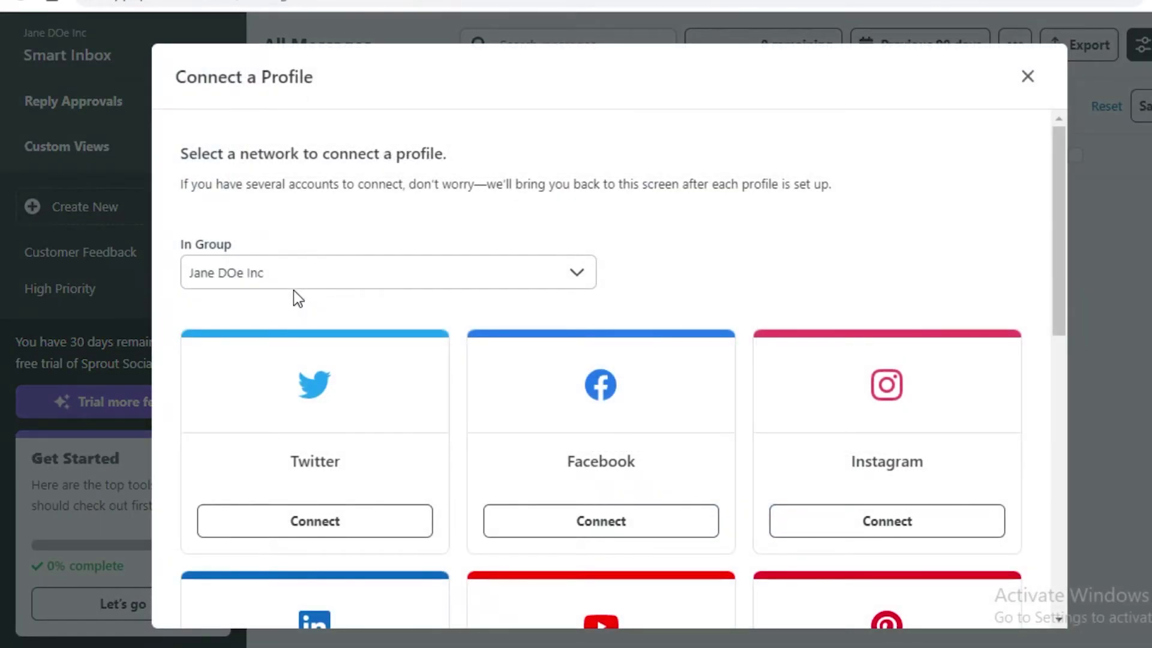
click(600, 523)
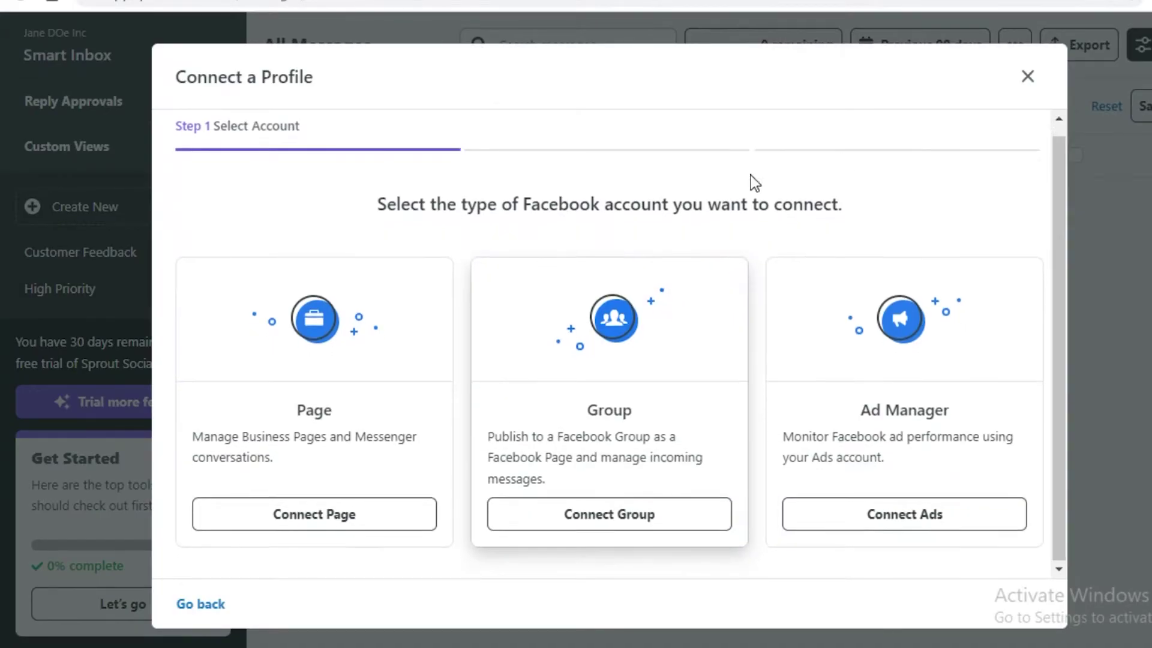
click(1027, 77)
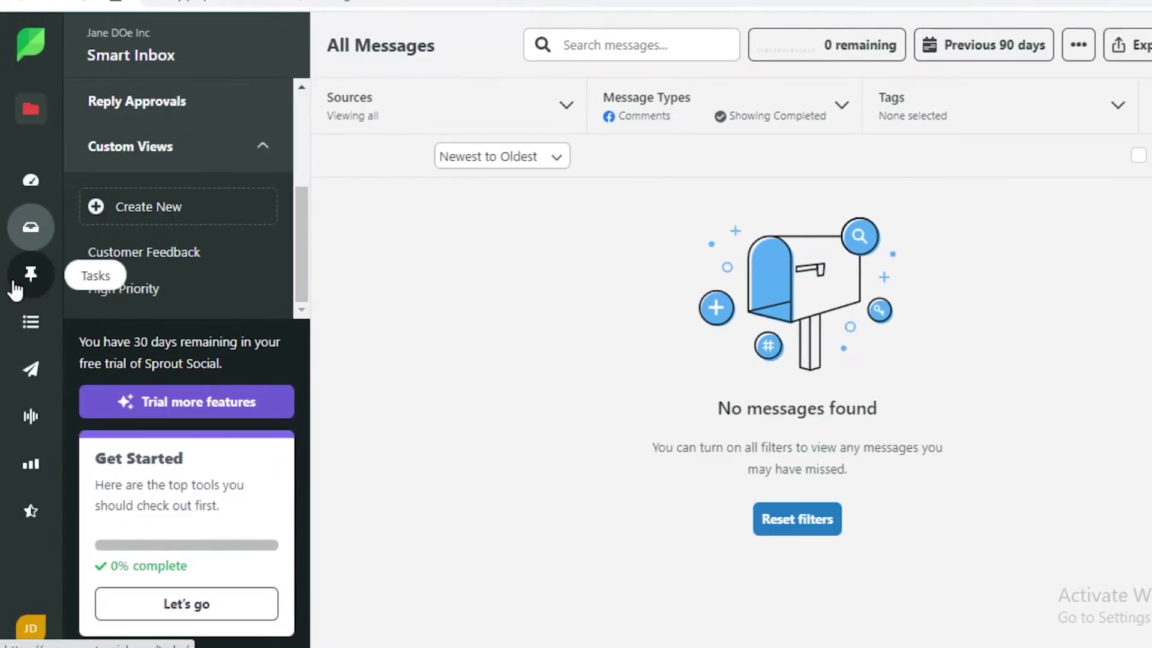
- Open Tasks and examine all tasks across the team, its task filter and the open tasks
click(14, 283)
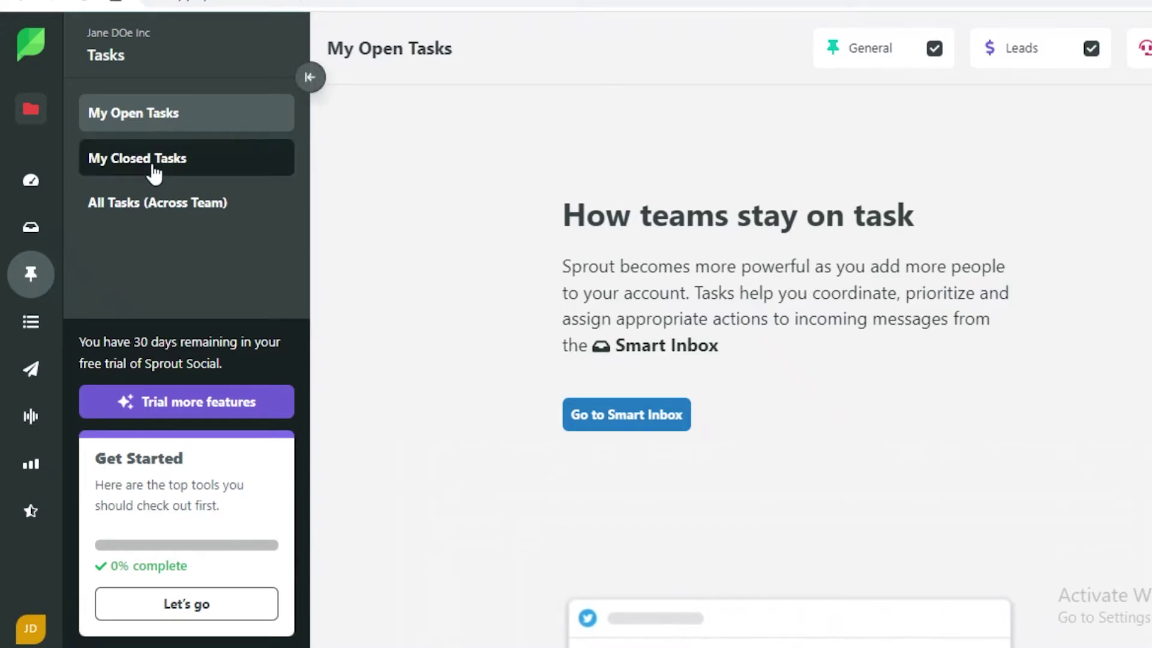
click(174, 210)
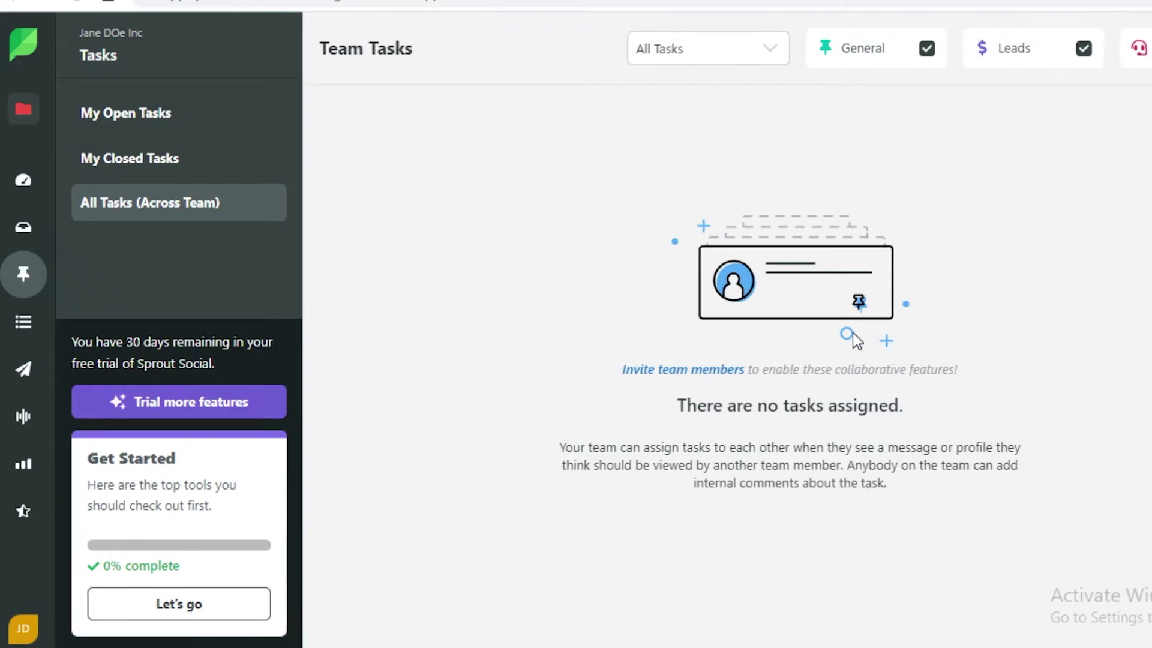
click(737, 51)
click(738, 51)
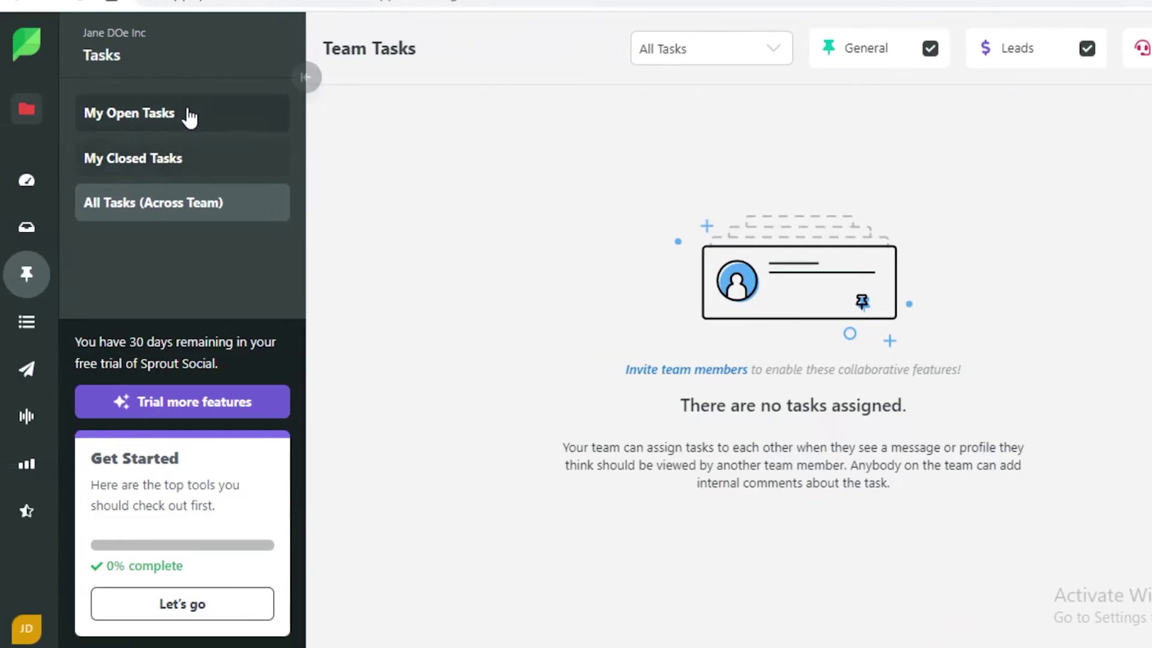
click(183, 112)
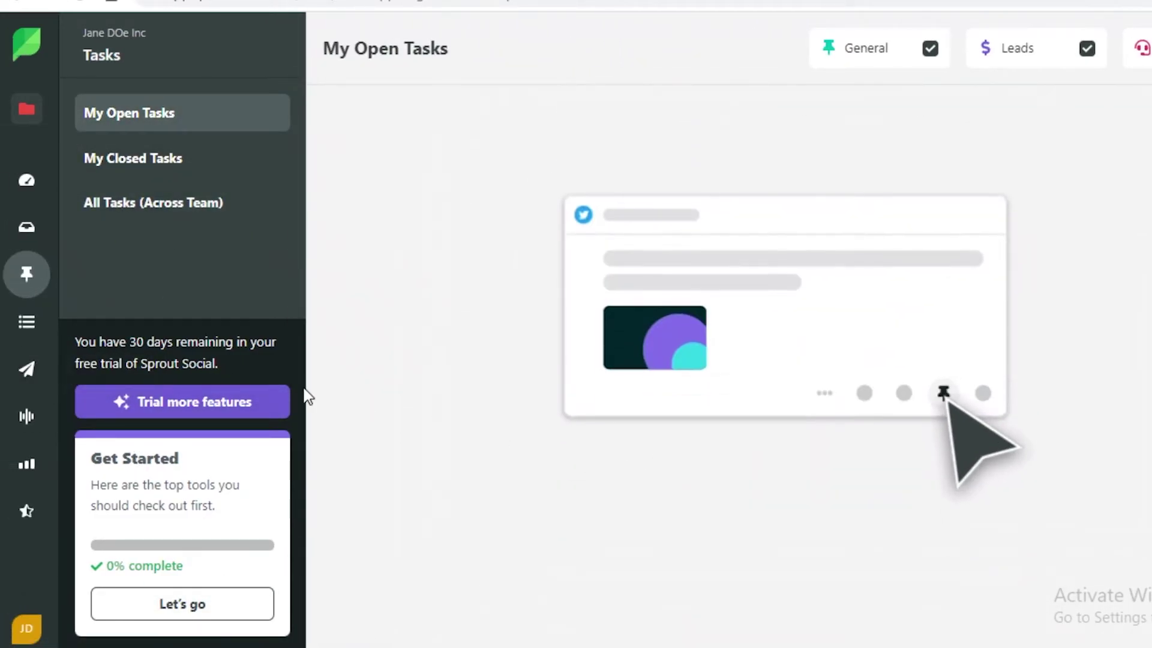
- Open Feeds and examine the Twitter Feeds, Instagram Hashtags and RSS Reader pages
click(19, 336)
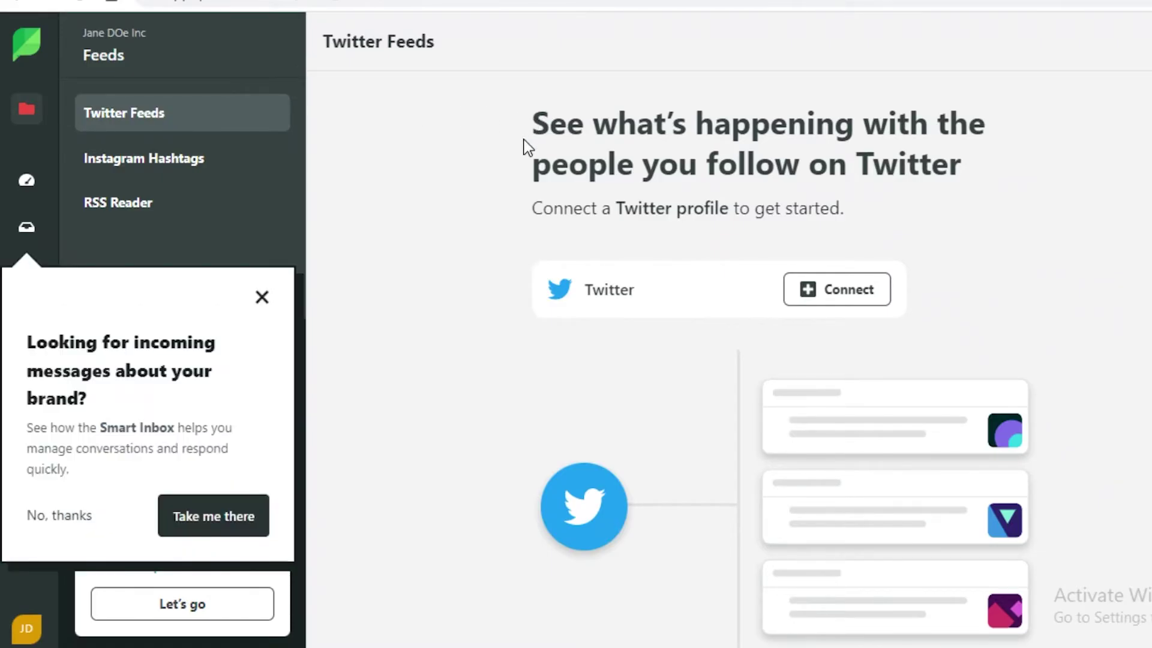
click(180, 167)
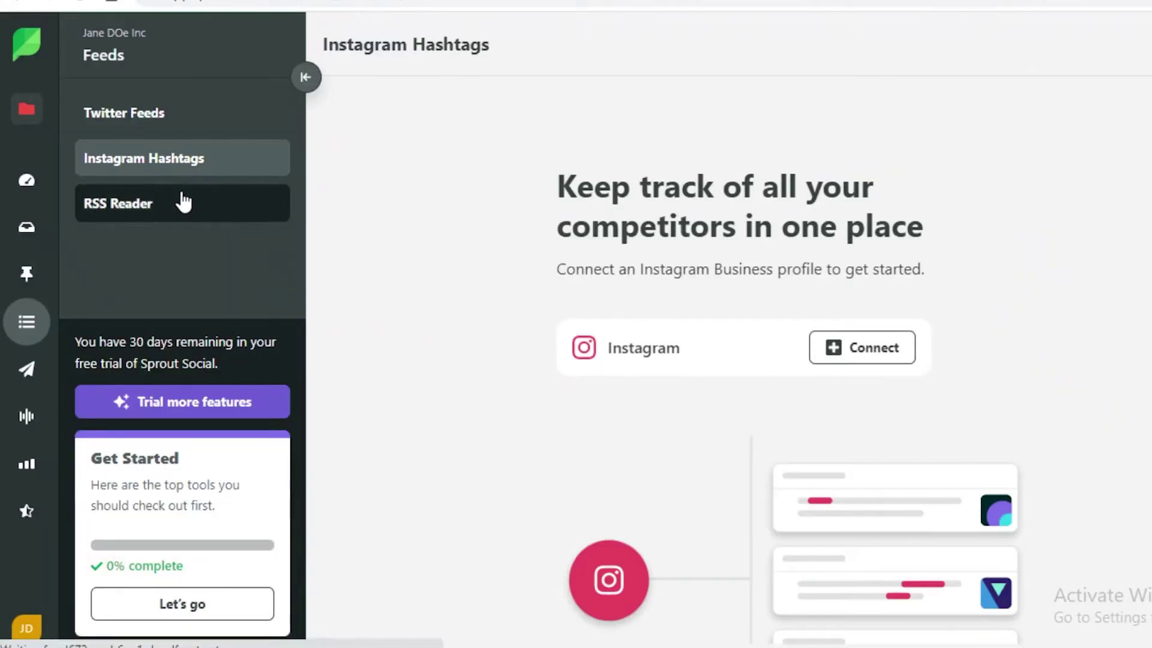
click(180, 201)
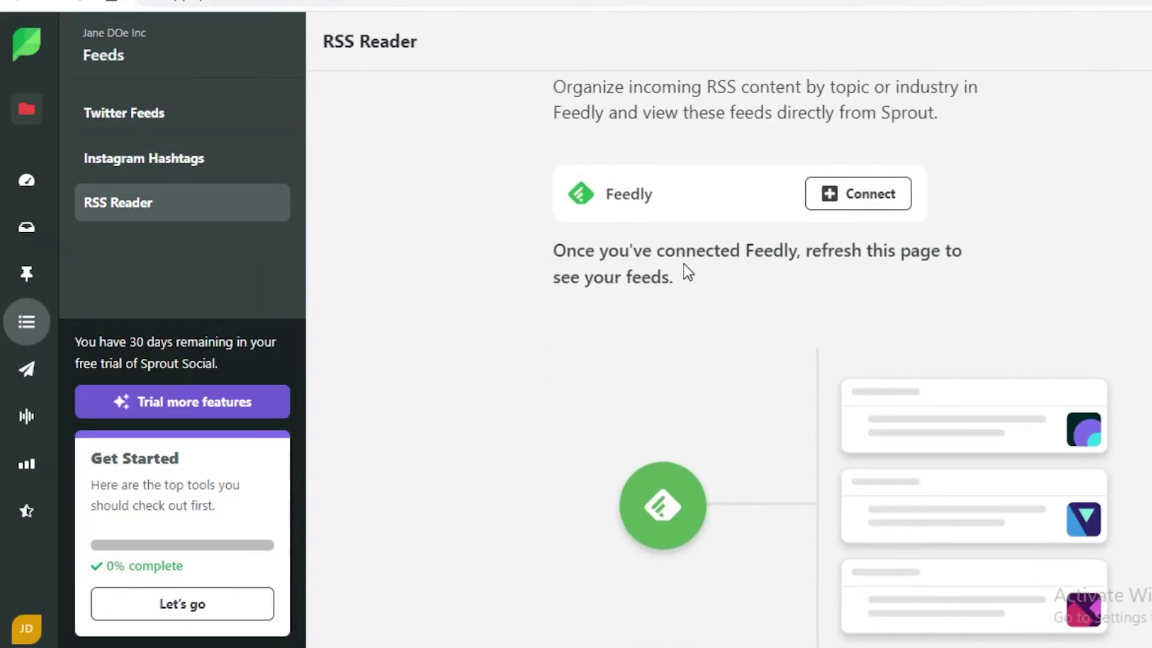
scroll(684, 265, up, 3)
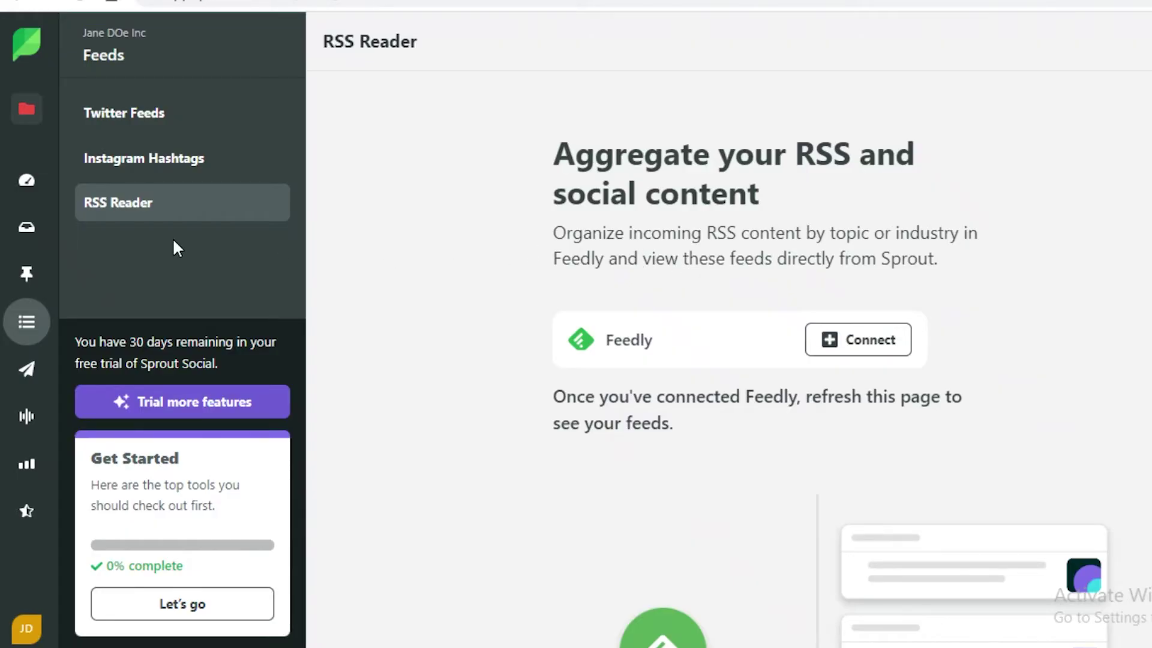
scroll(643, 460, down, 2)
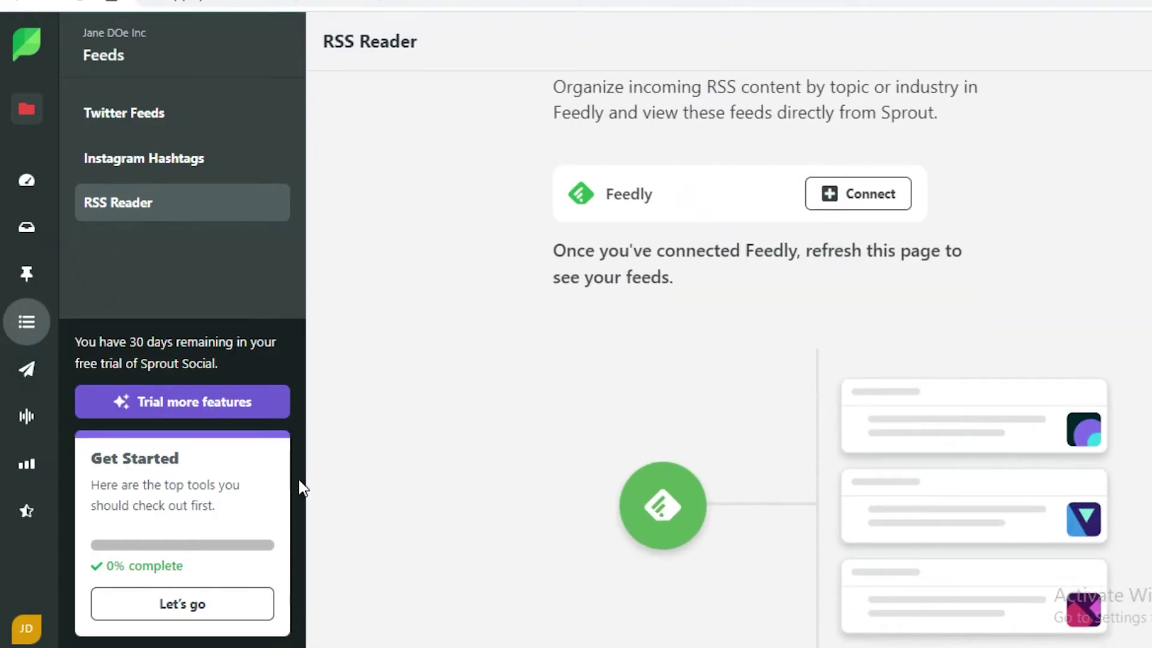
- Open the publishing calendar, look at its month and list views, and return to the month view
click(22, 380)
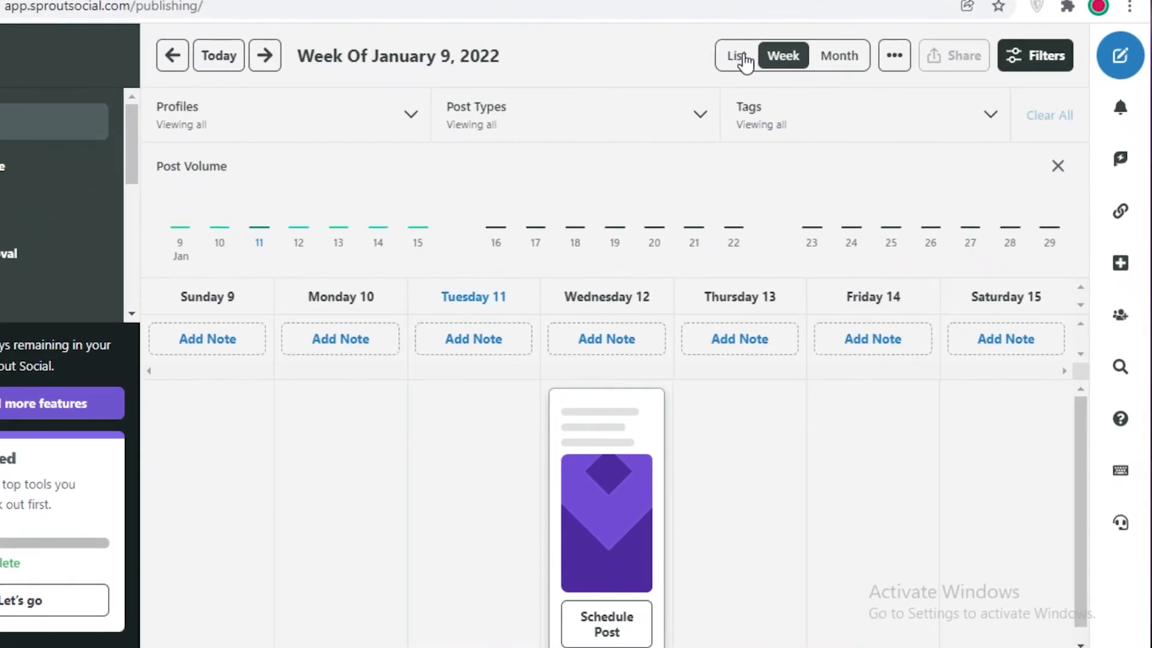
click(837, 60)
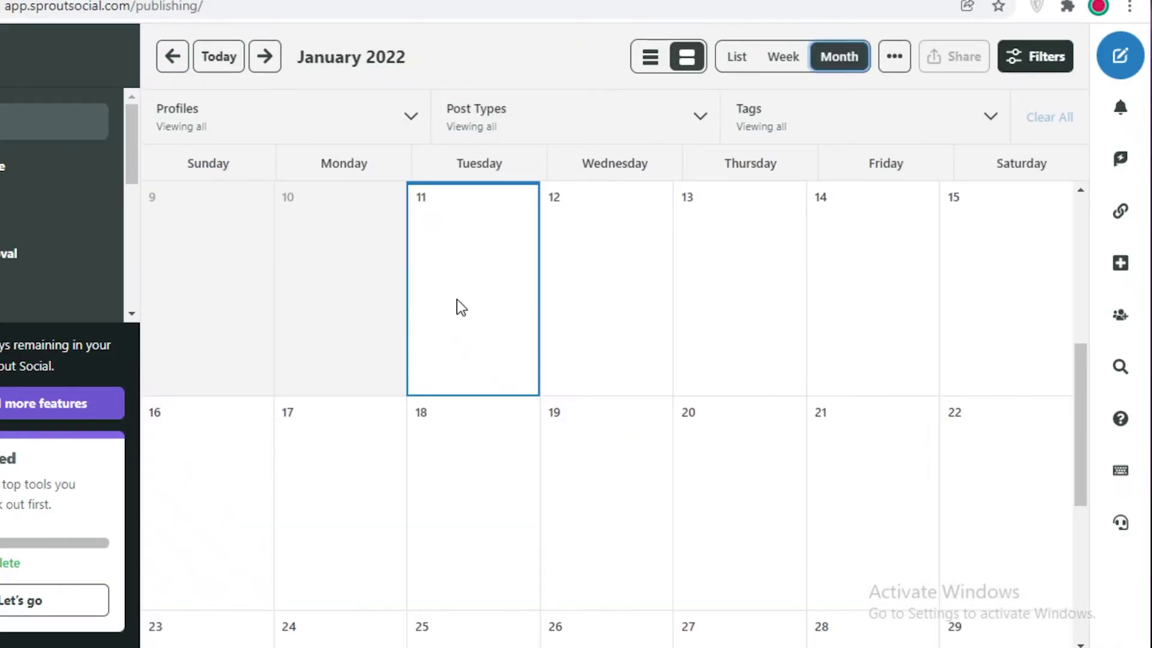
scroll(624, 330, down, 5)
scroll(753, 193, up, 6)
click(739, 59)
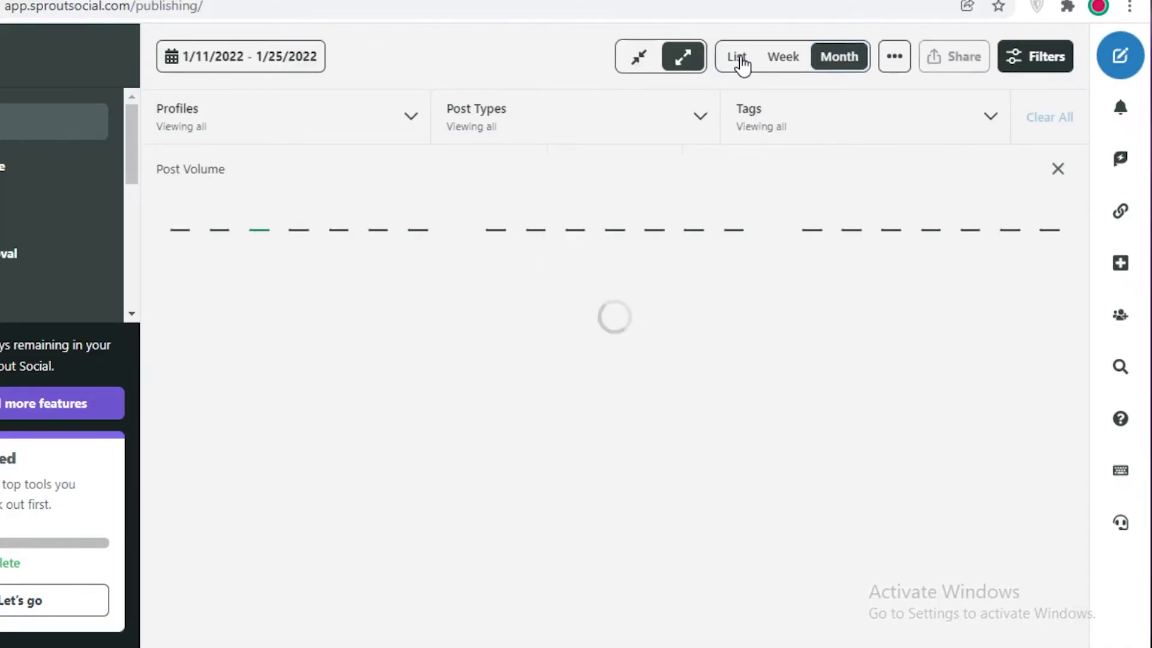
click(855, 58)
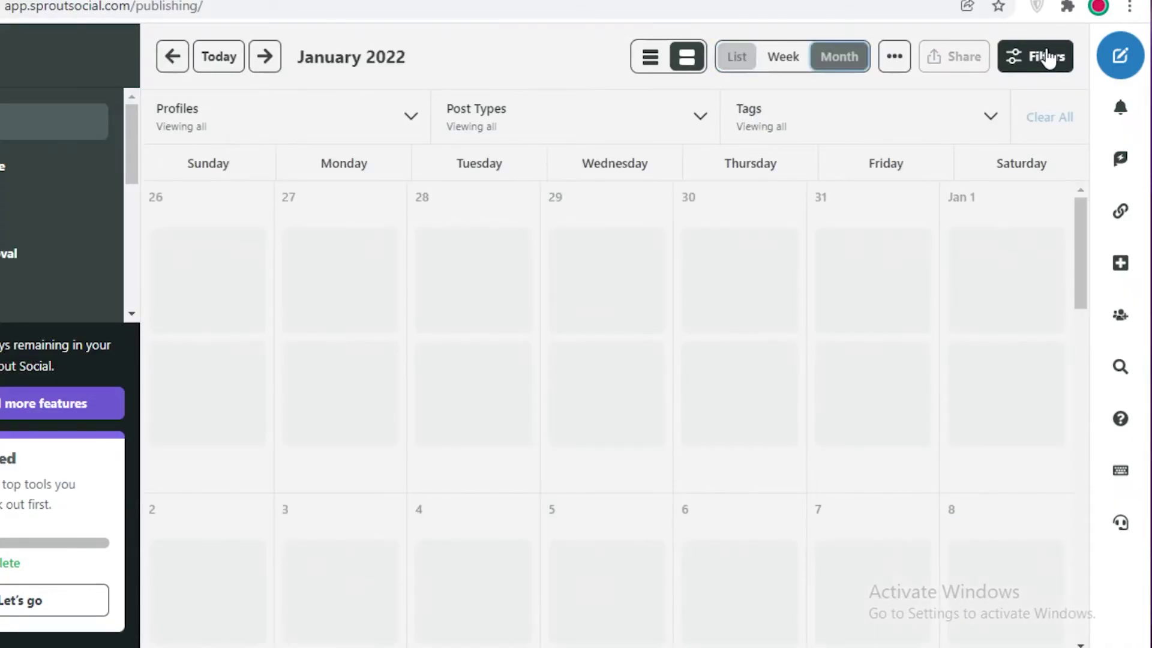
- Hide the calendar filters and compose a new Facebook page post reading "hey sup", checking its approval workflow choices
click(1047, 58)
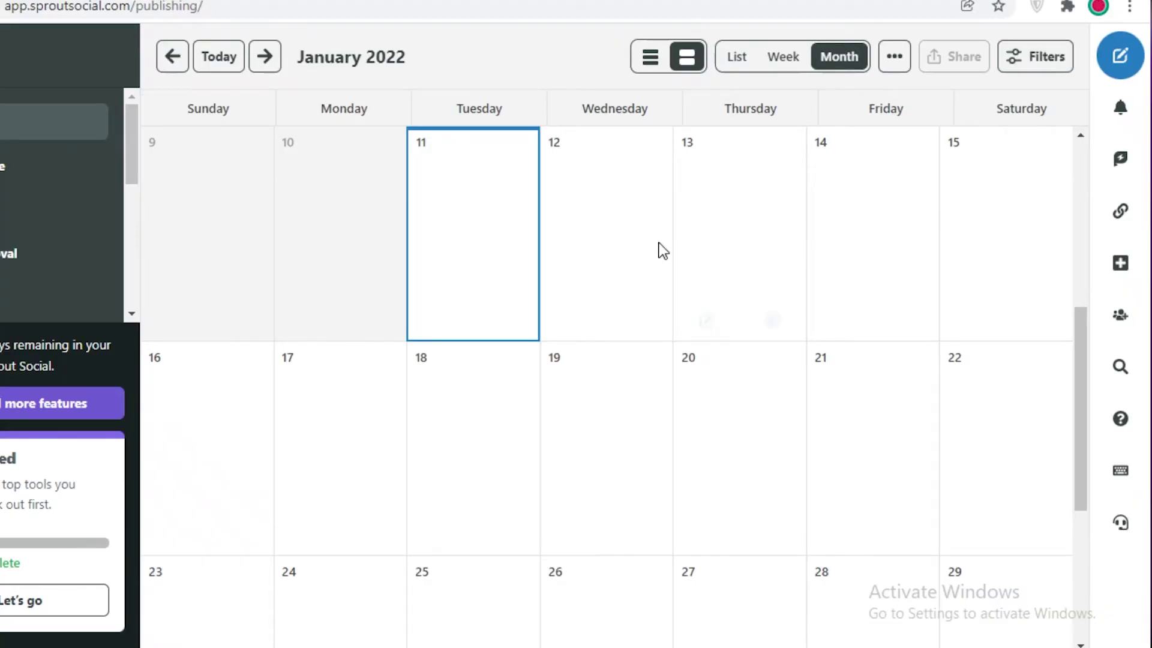
click(1123, 57)
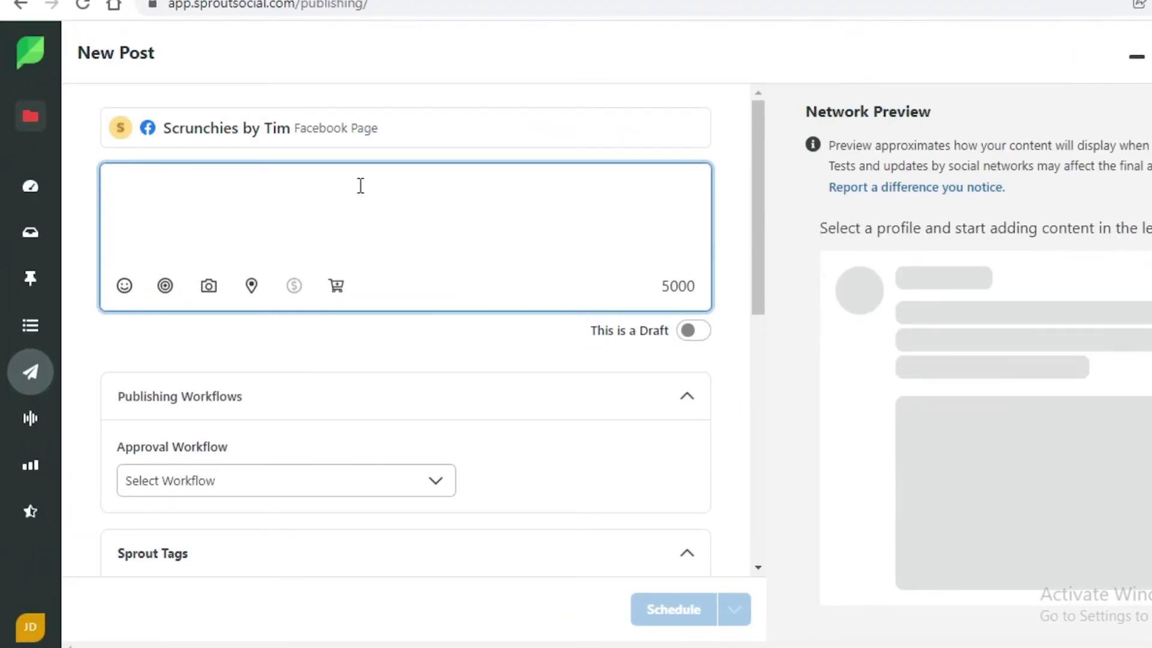
text(hey sup)
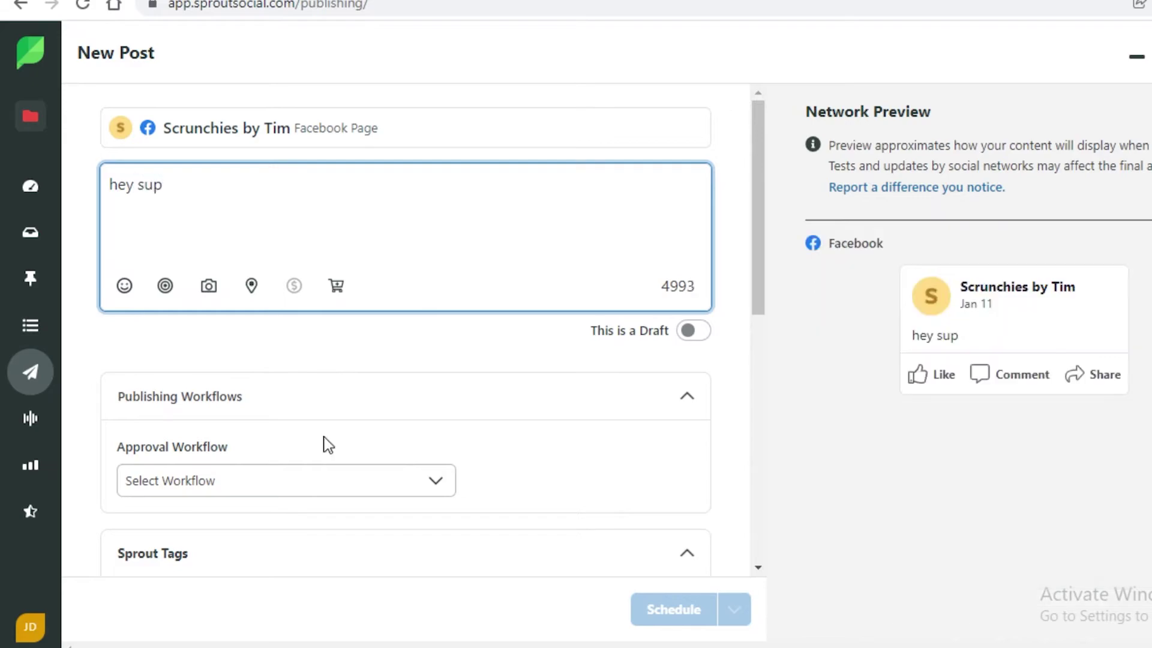
click(282, 487)
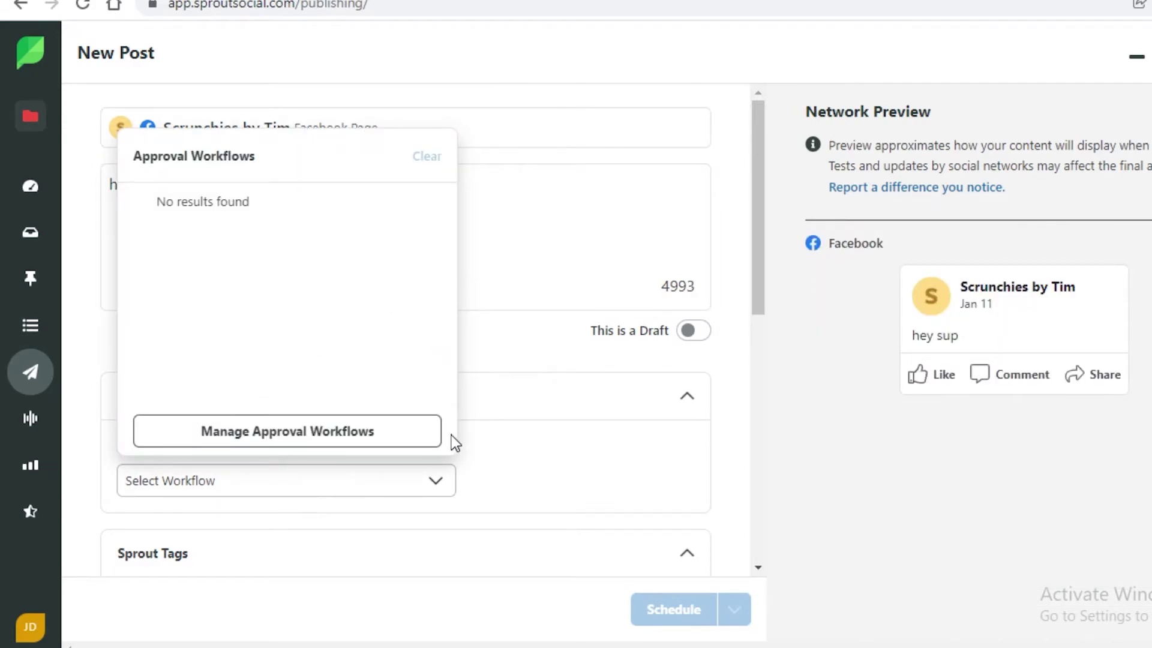
click(647, 486)
- Set the new post to be published immediately, leaving labels and campaign empty, and send it
scroll(244, 475, down, 5)
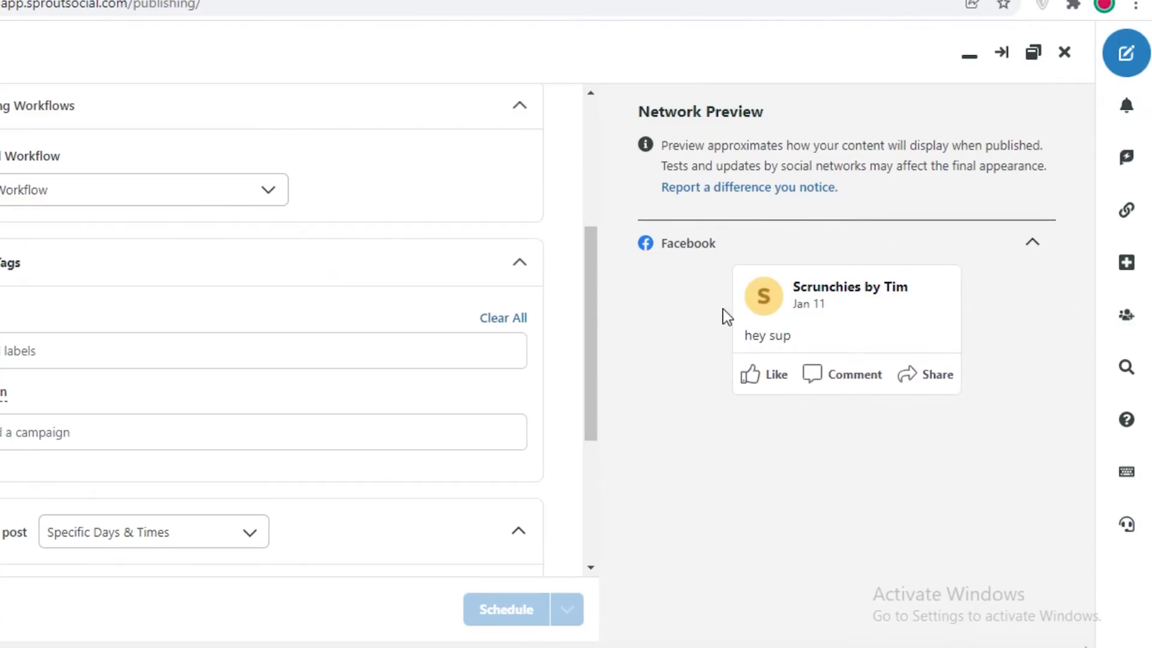
scroll(251, 524, down, 1)
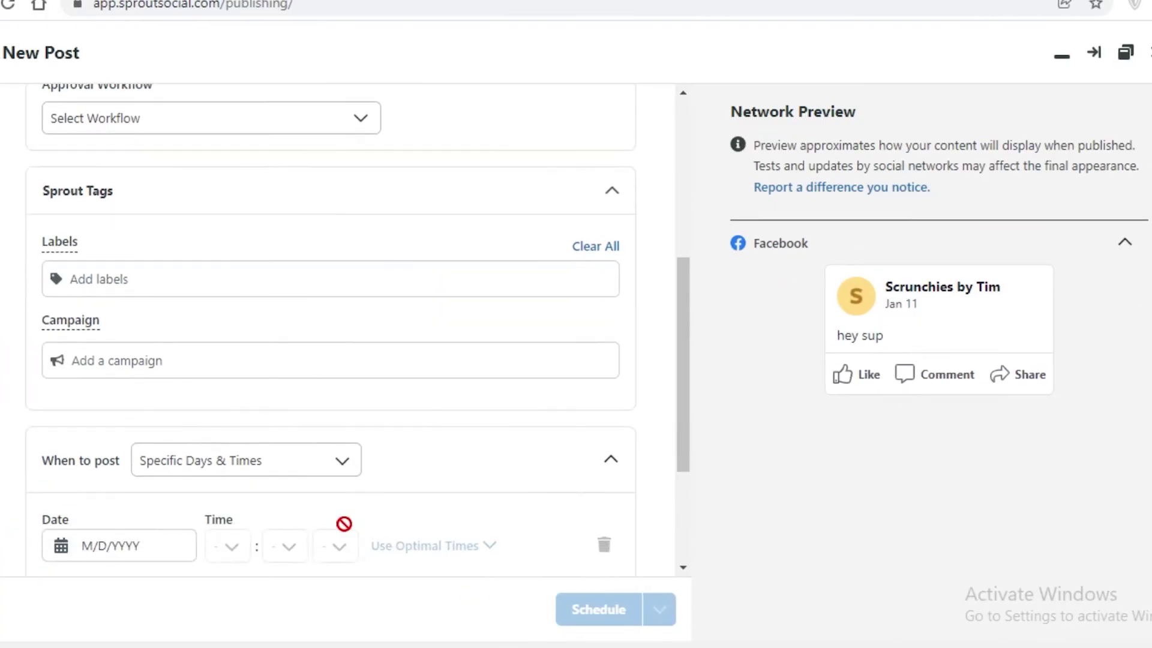
scroll(318, 516, down, 3)
scroll(221, 525, up, 6)
scroll(210, 516, down, 3)
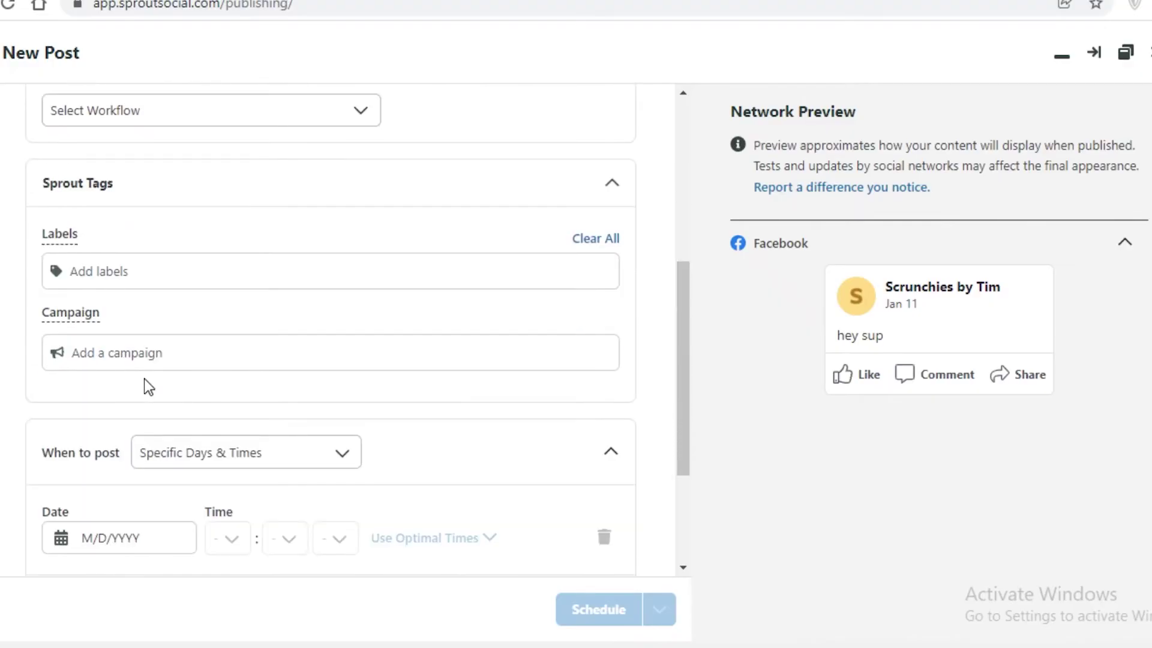
scroll(138, 336, down, 2)
click(211, 357)
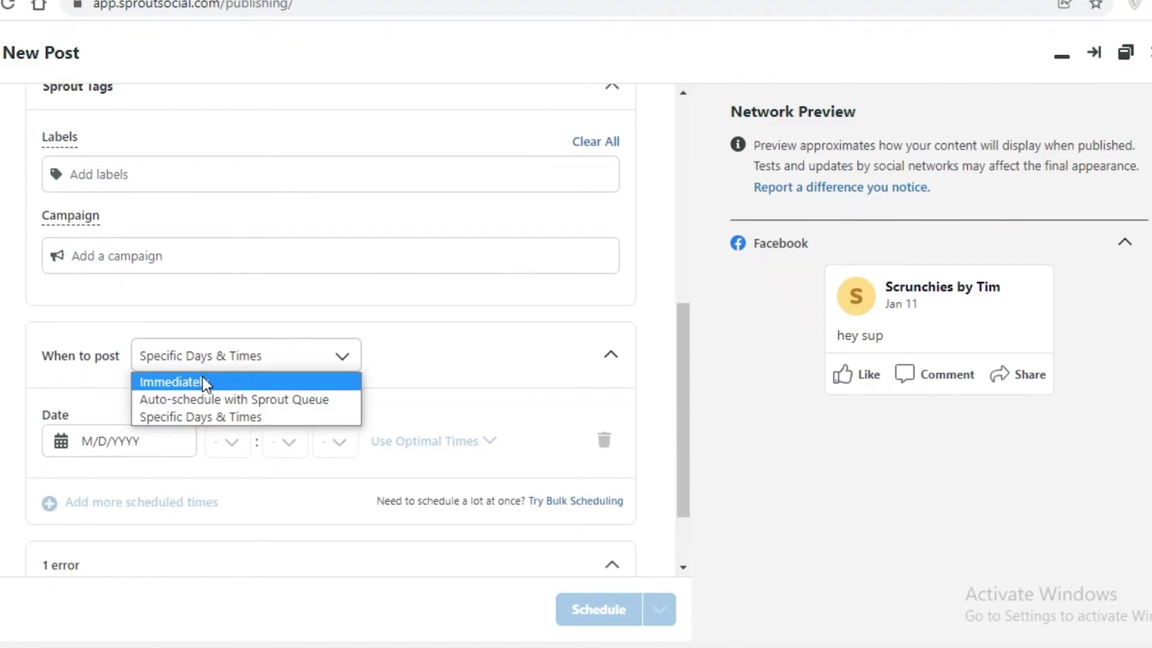
click(204, 382)
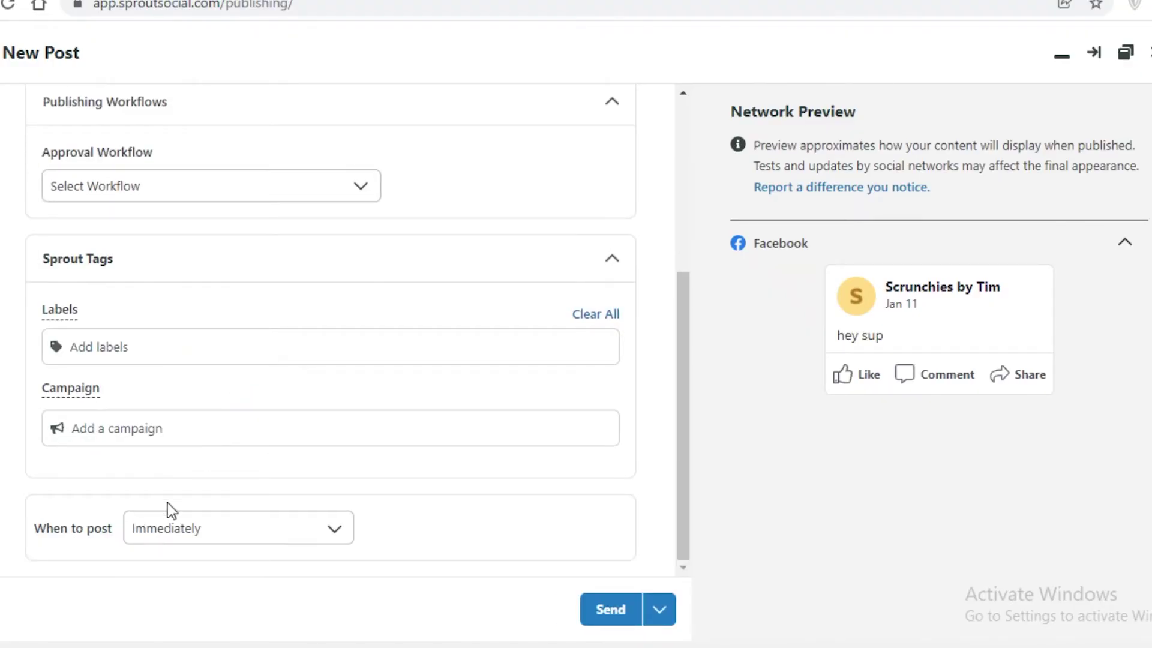
click(193, 540)
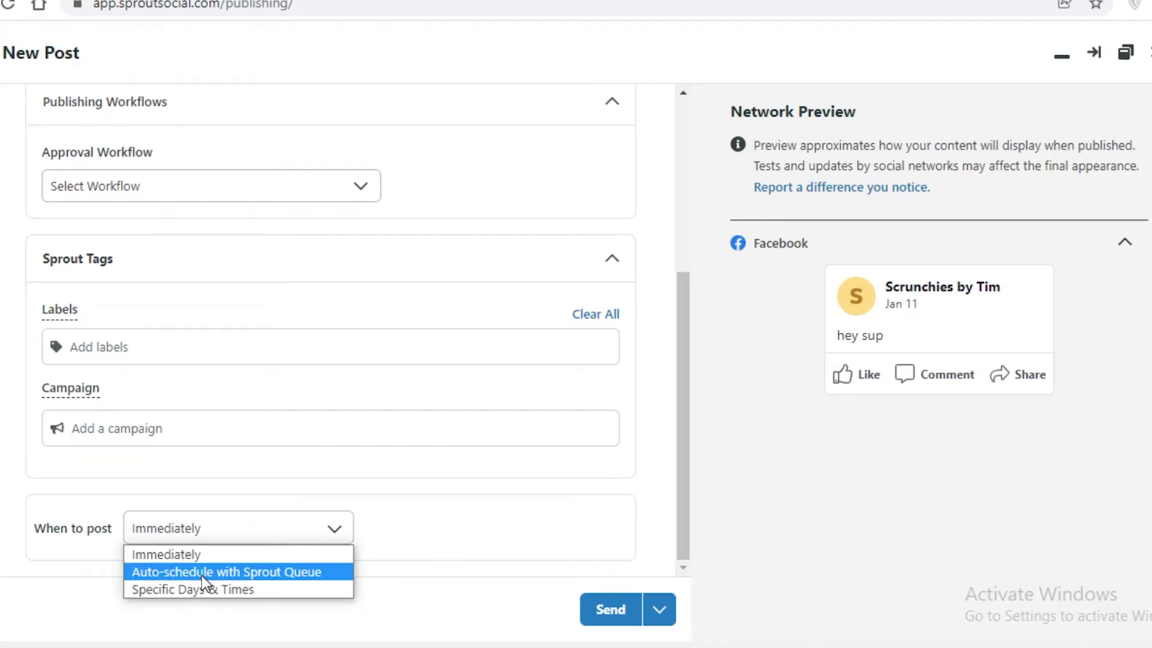
click(207, 555)
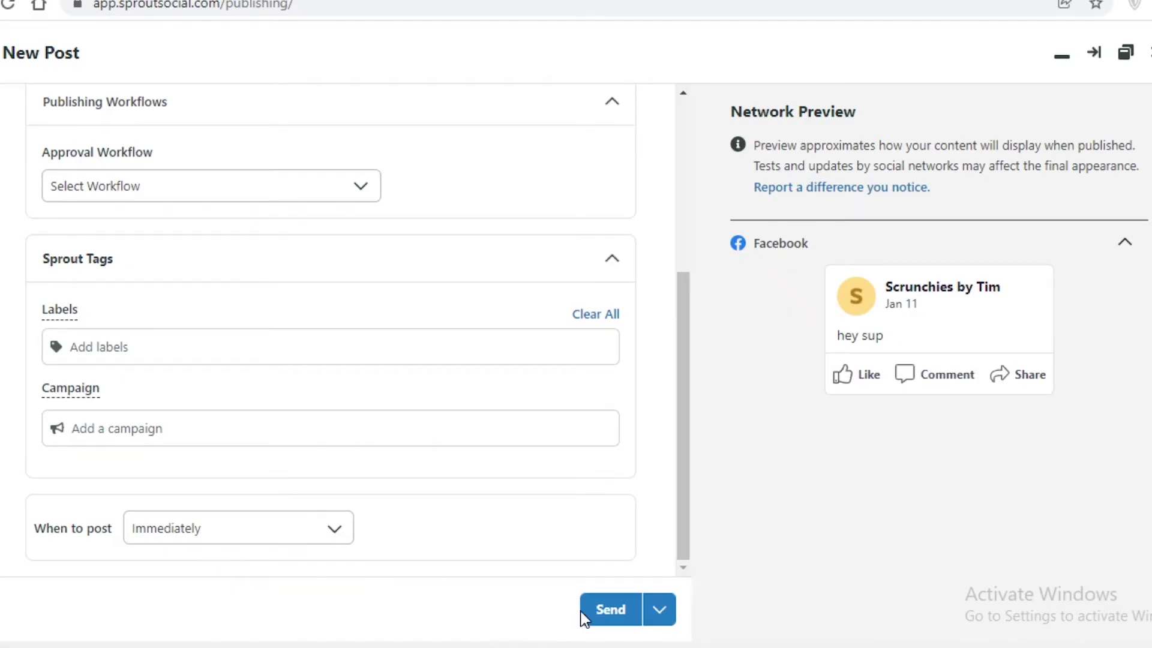
click(603, 609)
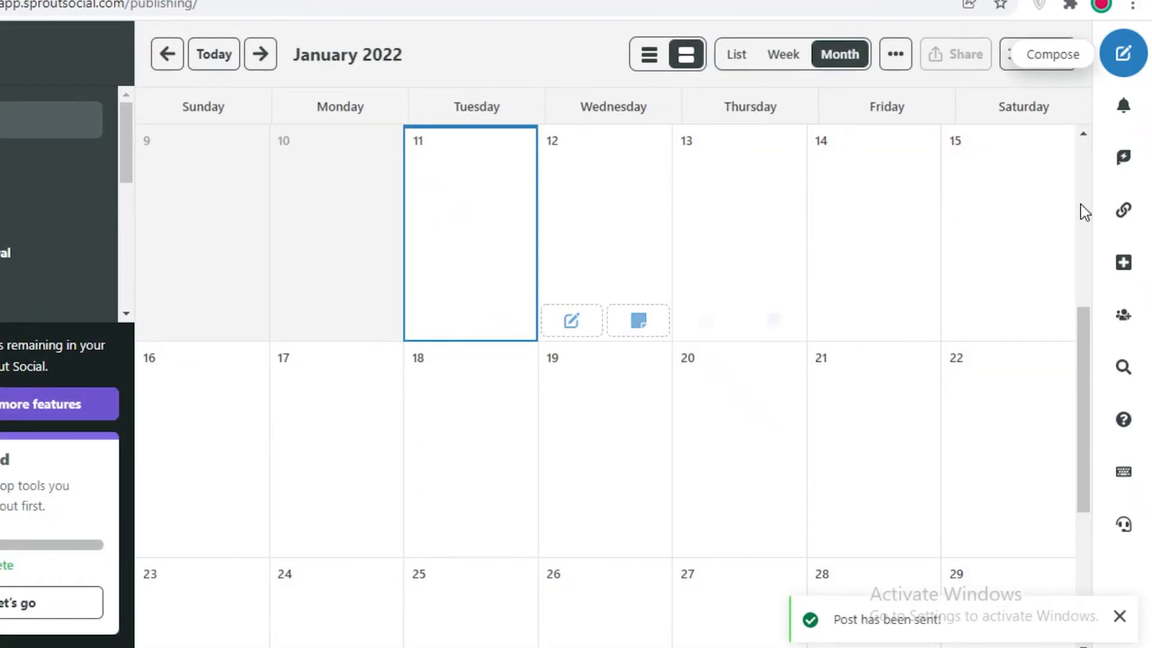
- Look through the weeks of the January 2022 publishing calendar
scroll(760, 363, down, 5)
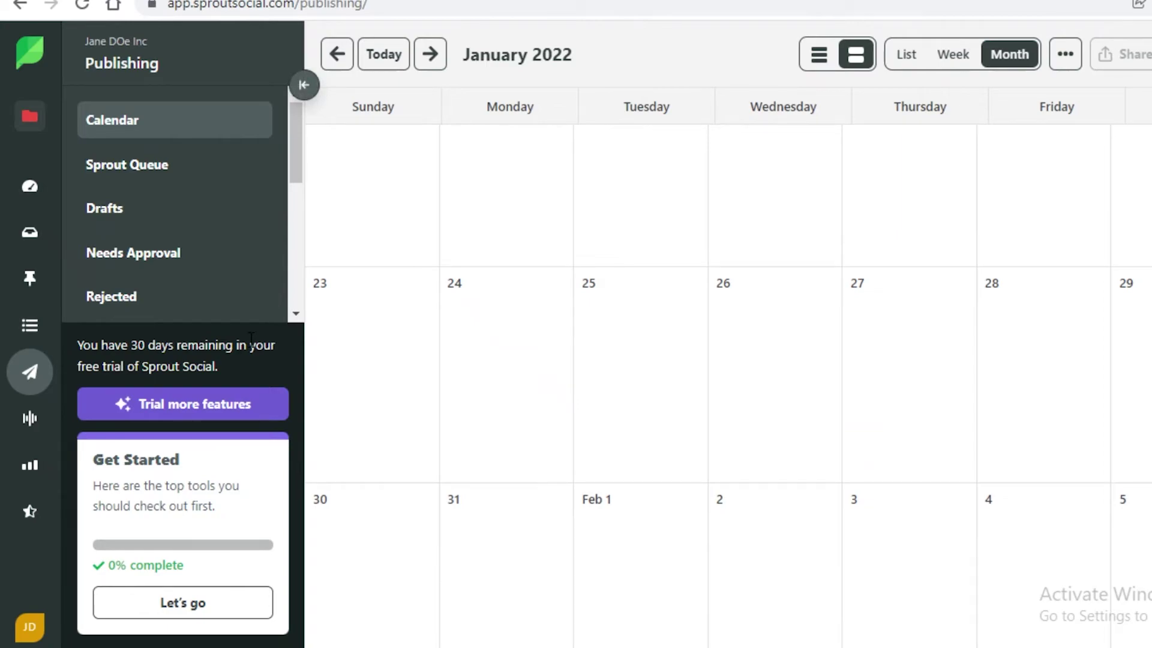
scroll(1010, 328, up, 6)
scroll(999, 345, down, 2)
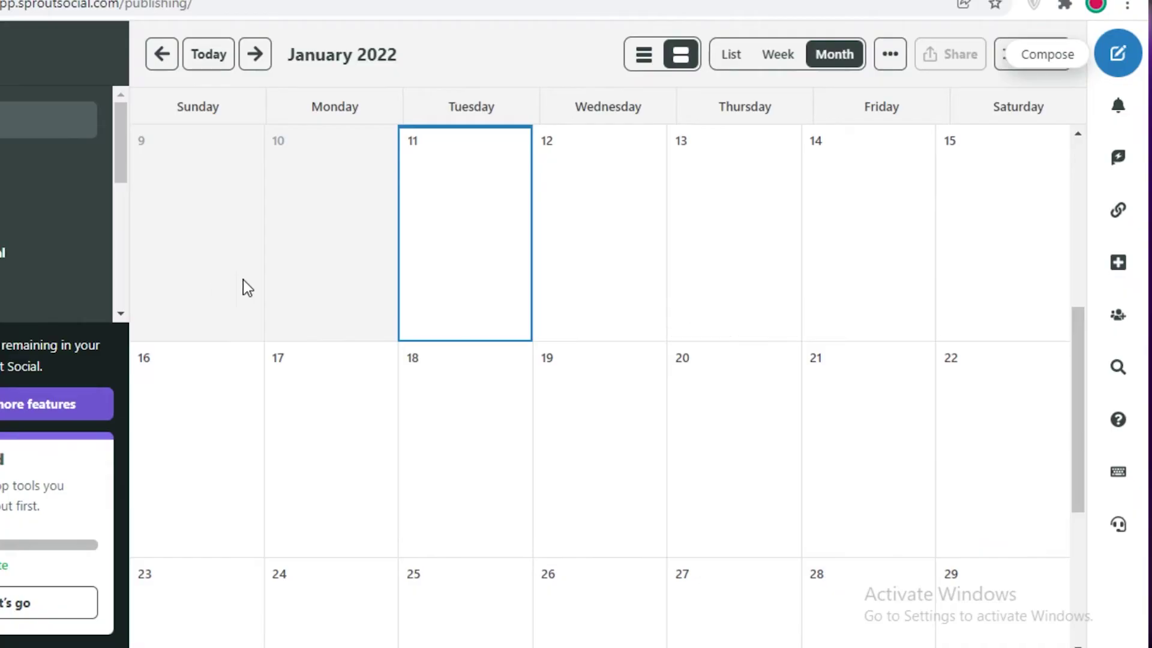
scroll(860, 416, down, 4)
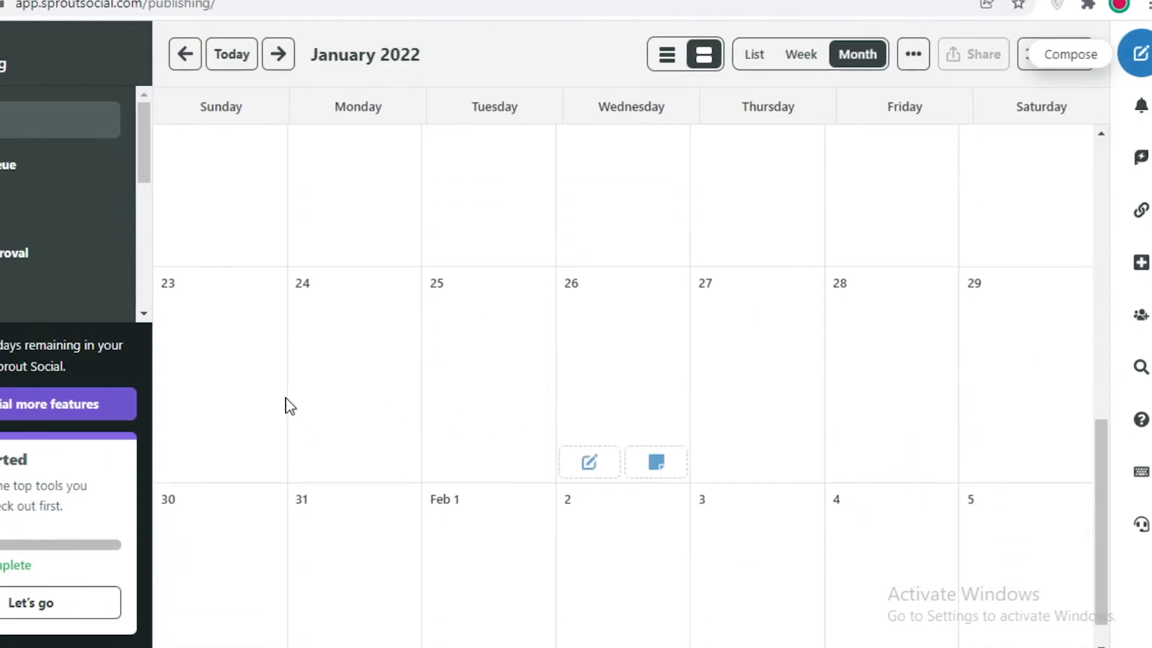
scroll(435, 249, up, 2)
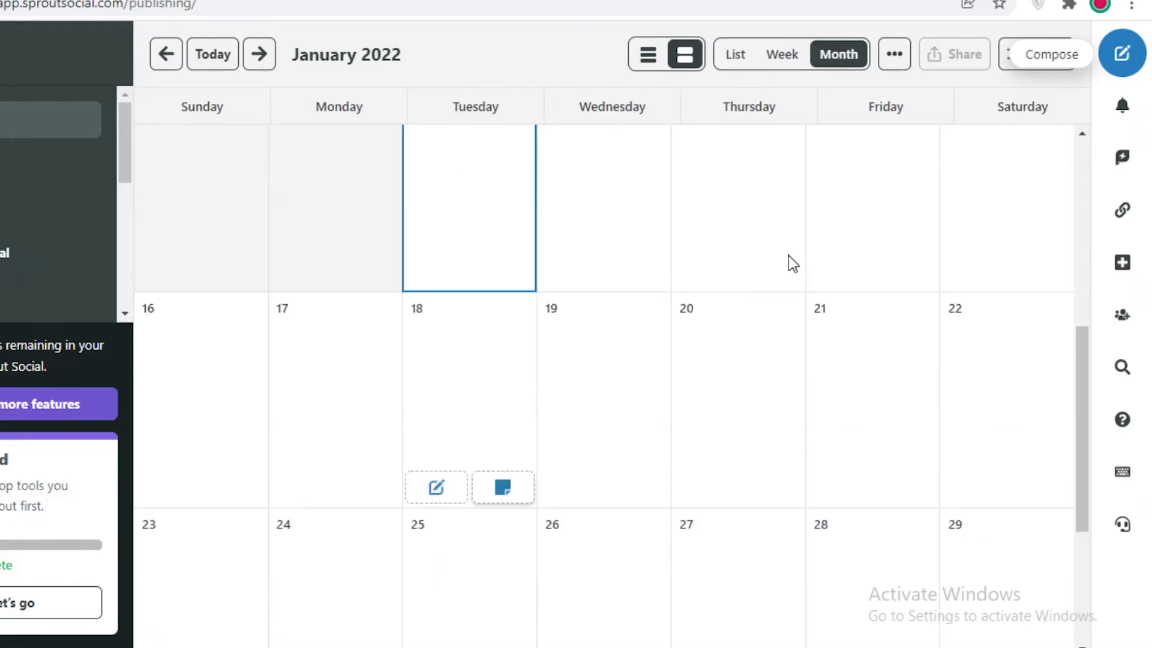
scroll(788, 256, up, 1)
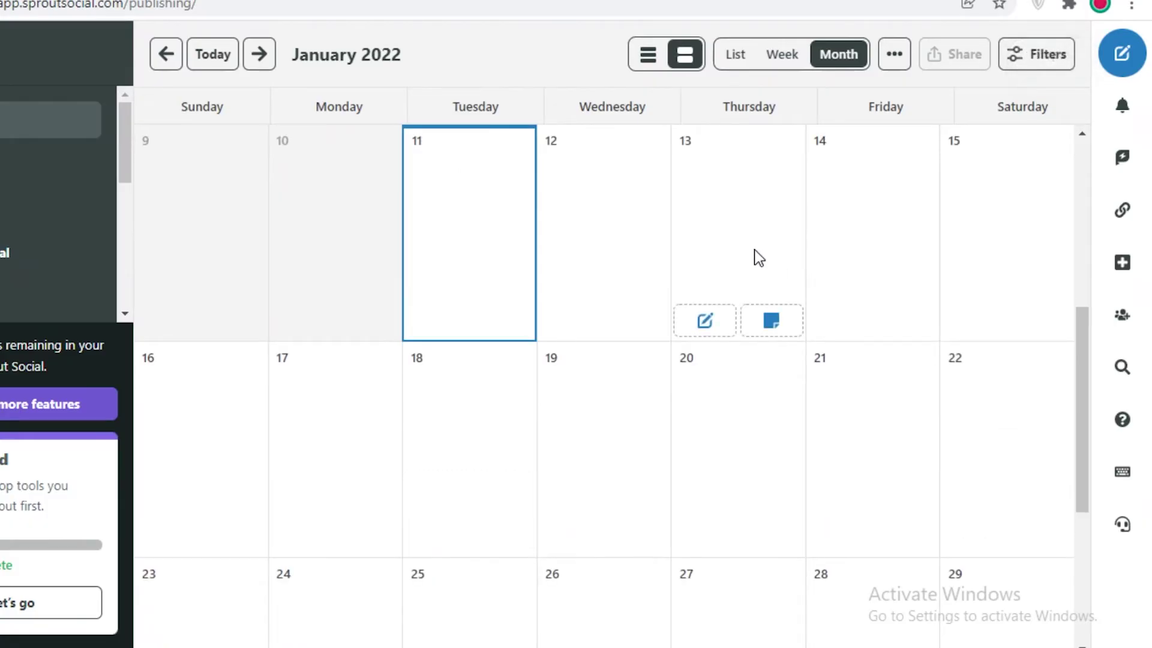
- Open a new scheduled post for January 13, examine its approval workflow, label and timing options, and close it without scheduling
click(705, 322)
scroll(373, 264, down, 6)
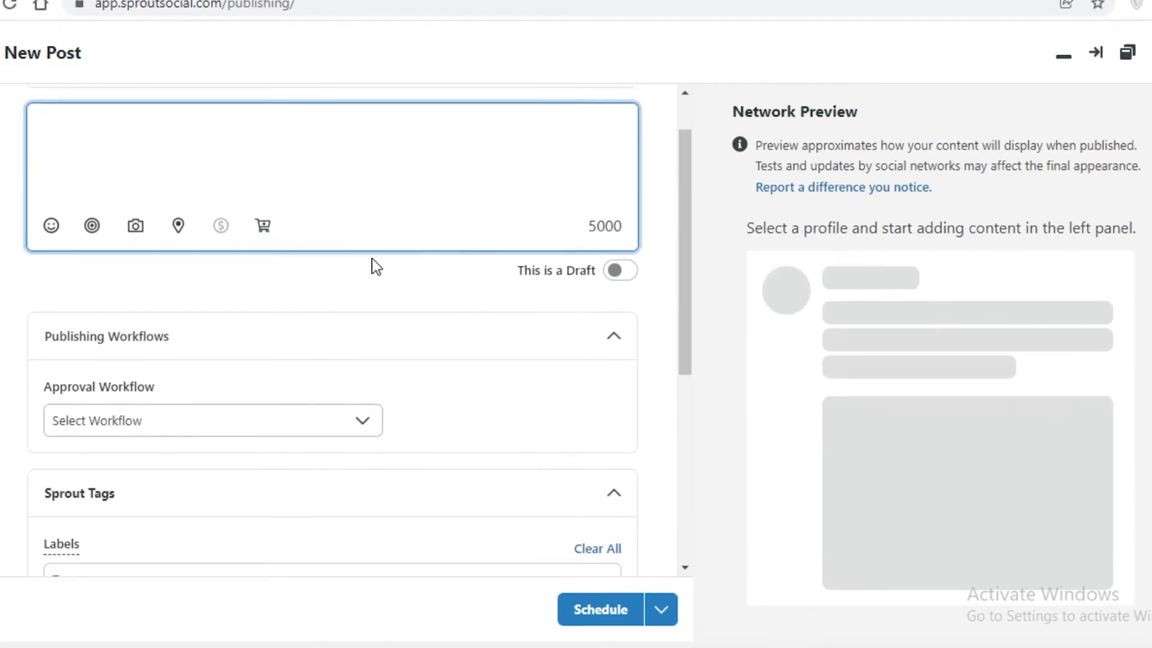
scroll(163, 204, up, 2)
click(163, 157)
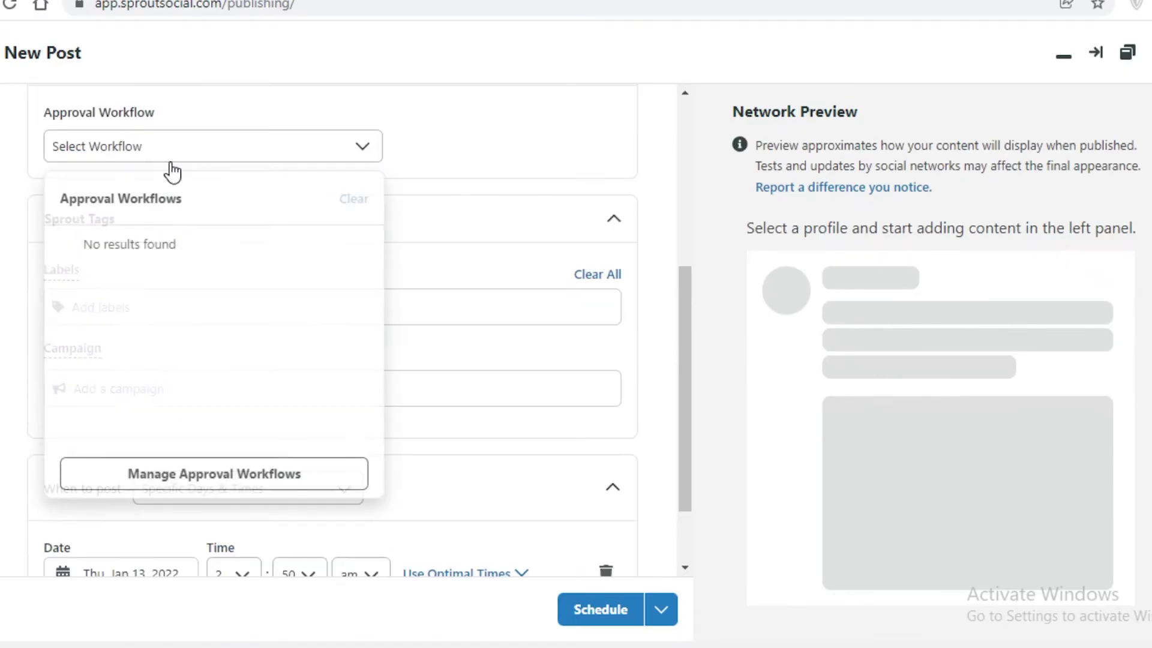
click(406, 220)
click(300, 304)
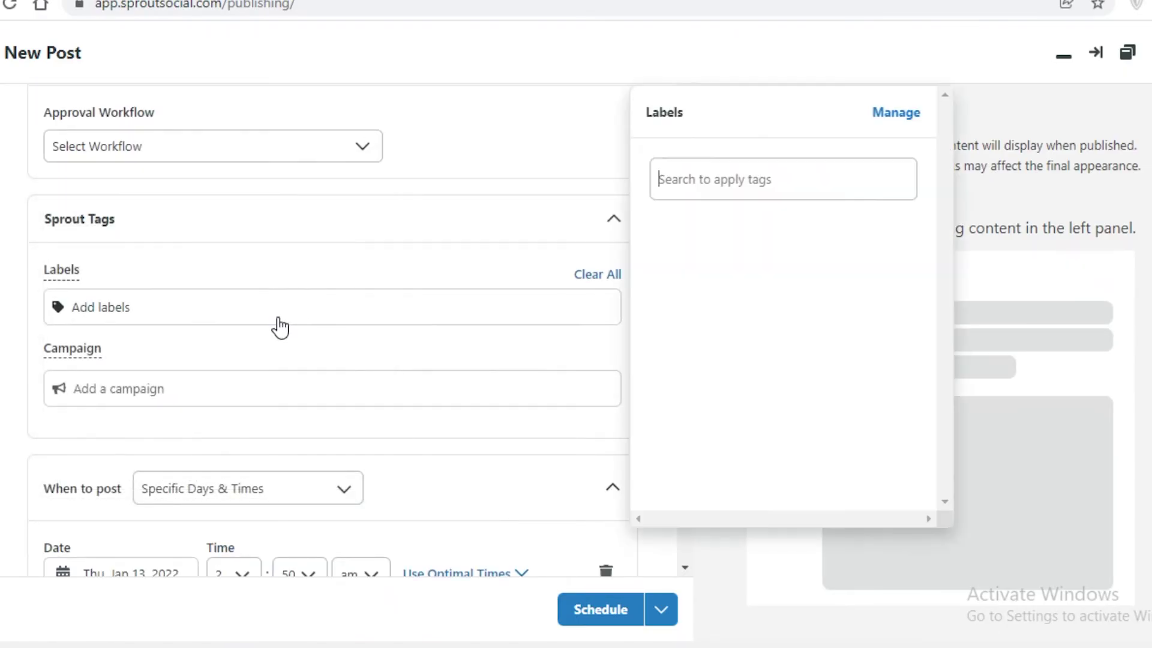
click(373, 257)
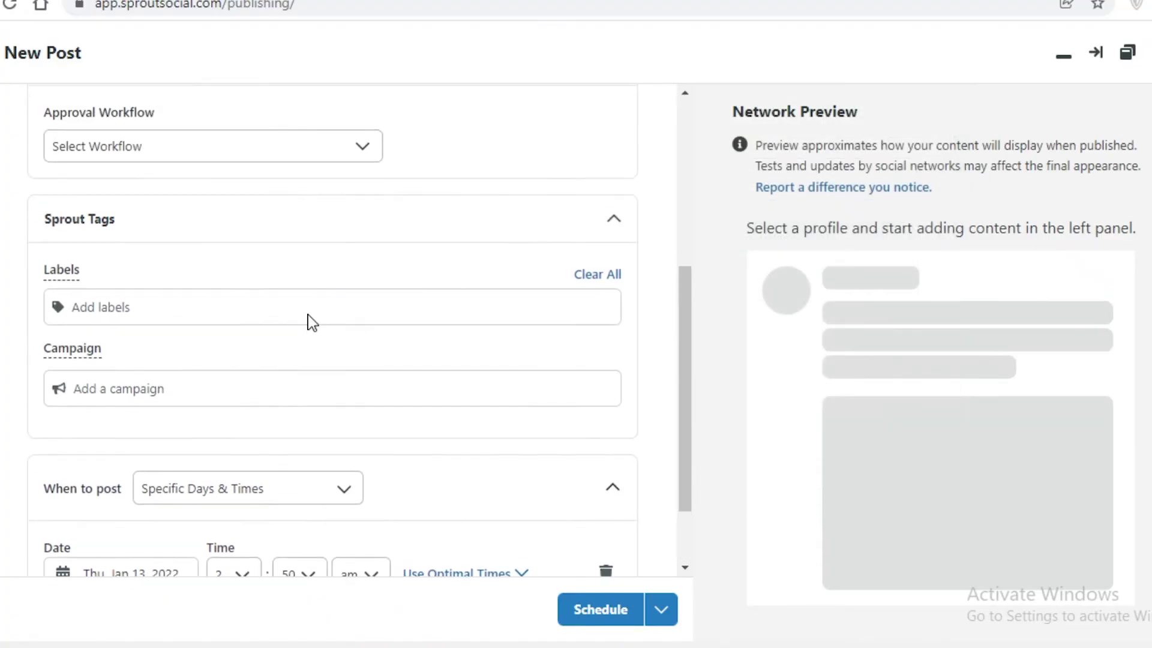
scroll(311, 360, down, 1)
scroll(313, 363, up, 1)
scroll(312, 360, down, 1)
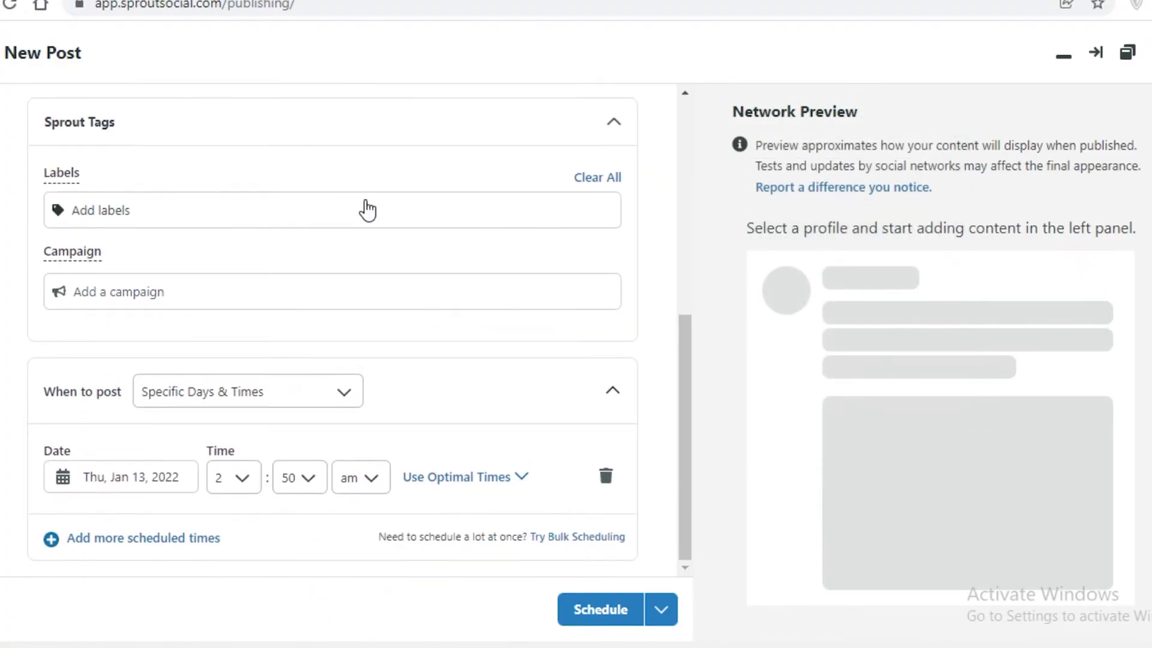
click(1057, 55)
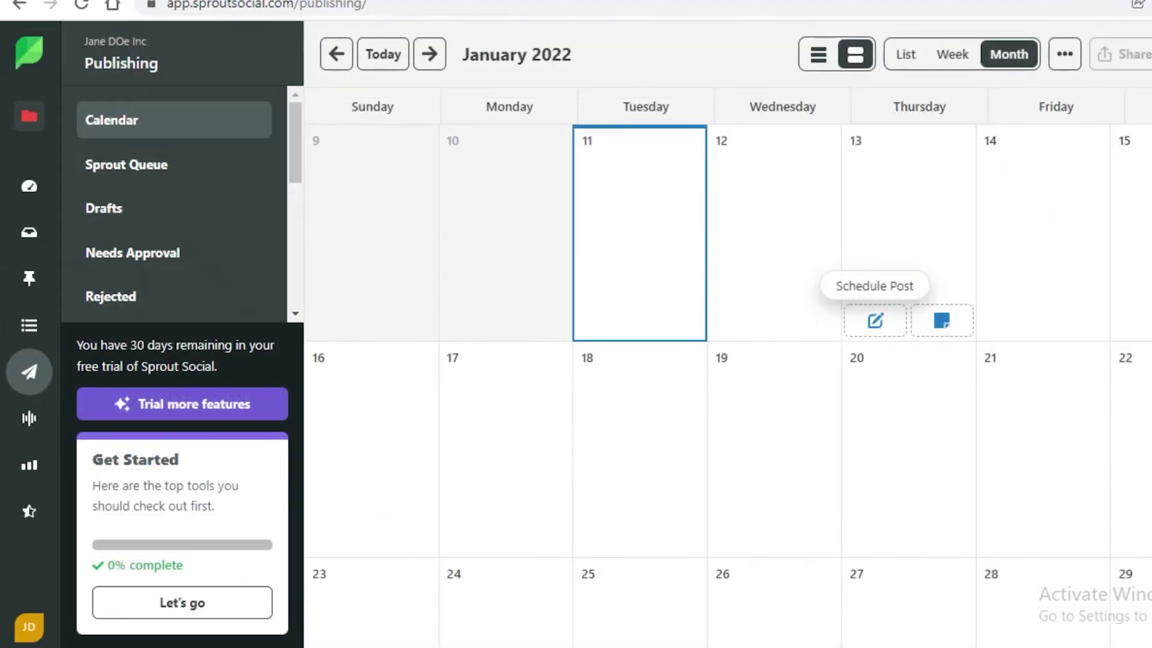
- Open Listening, look over its home page, and examine the performance report of the sample Espresso topic
click(26, 422)
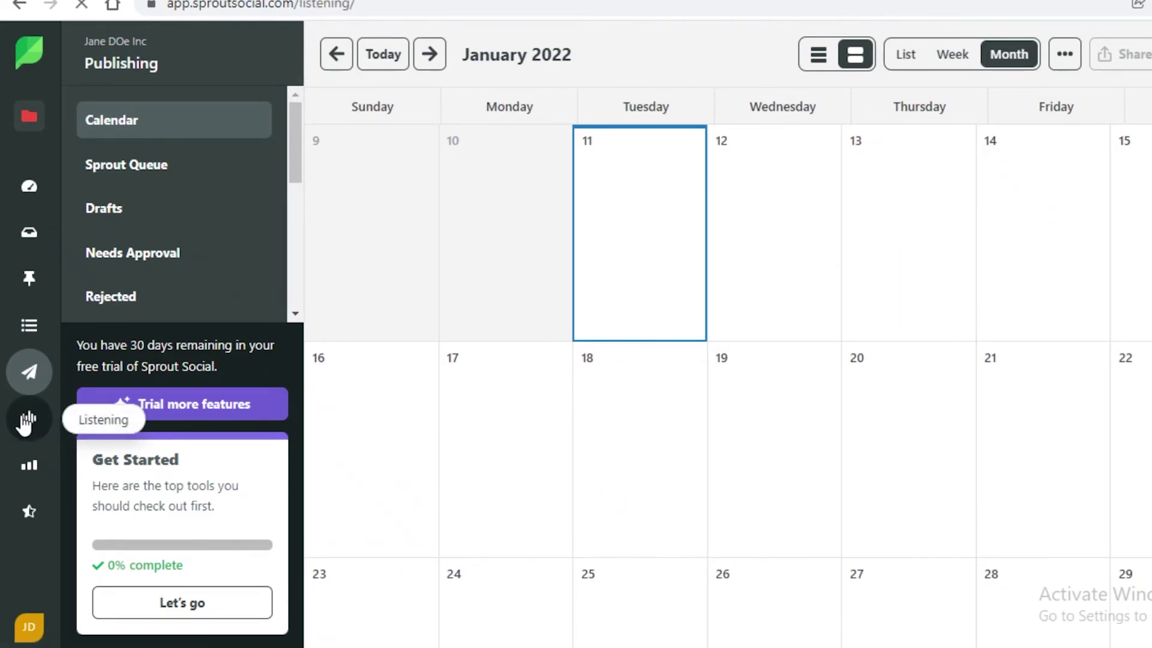
scroll(610, 190, down, 10)
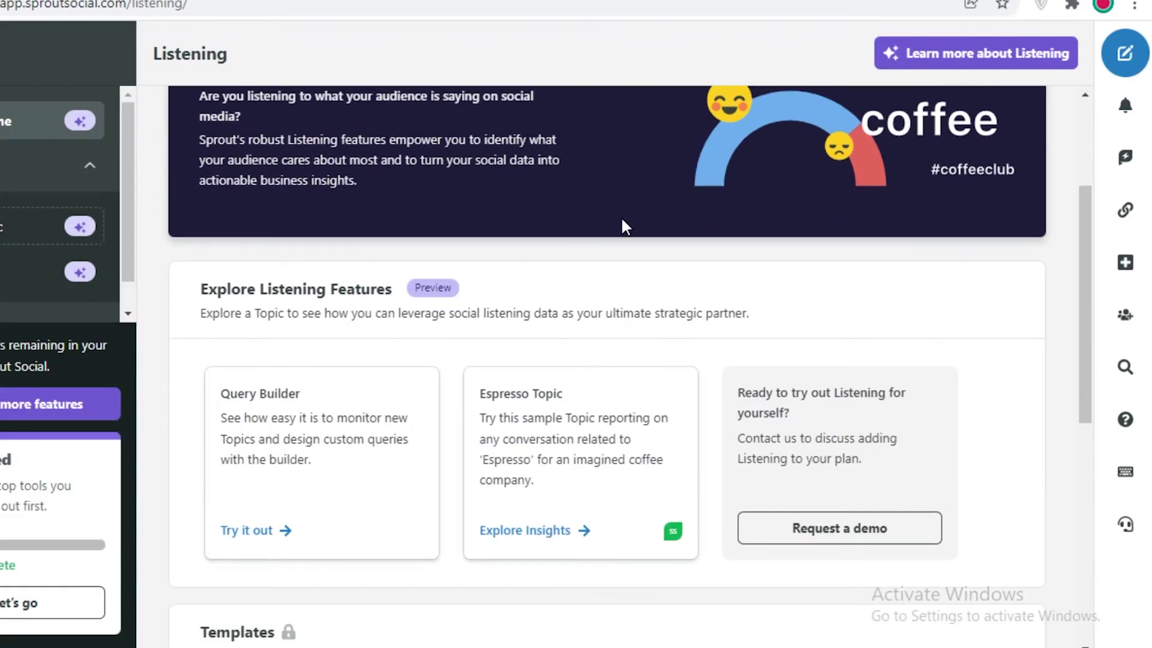
scroll(636, 289, up, 9)
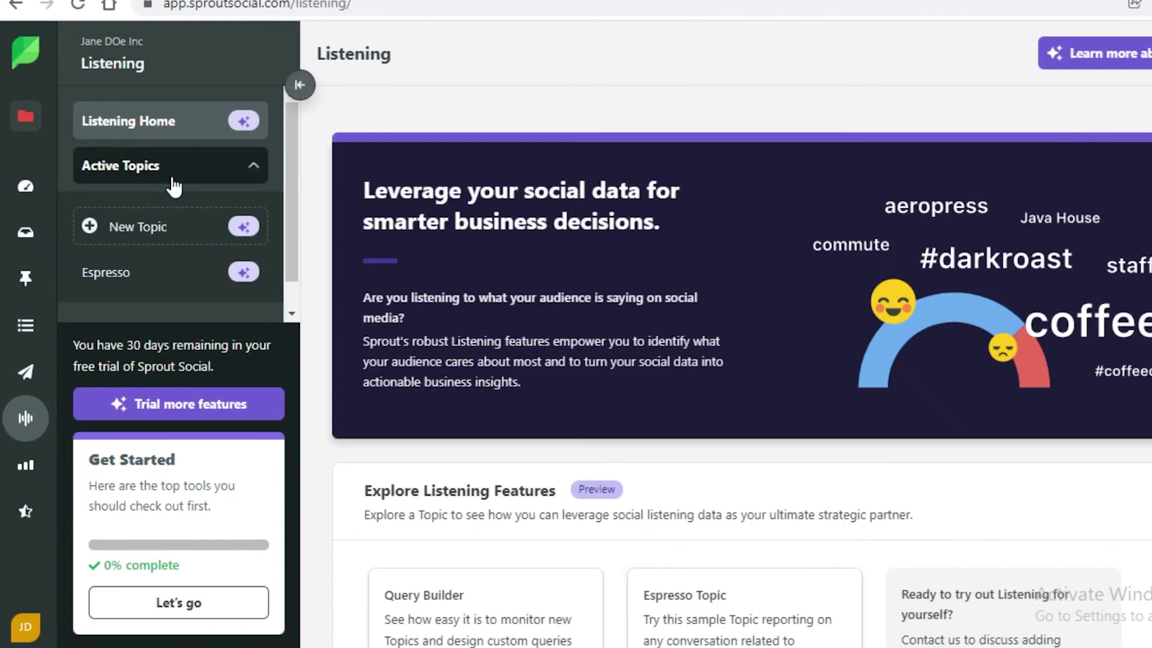
click(178, 283)
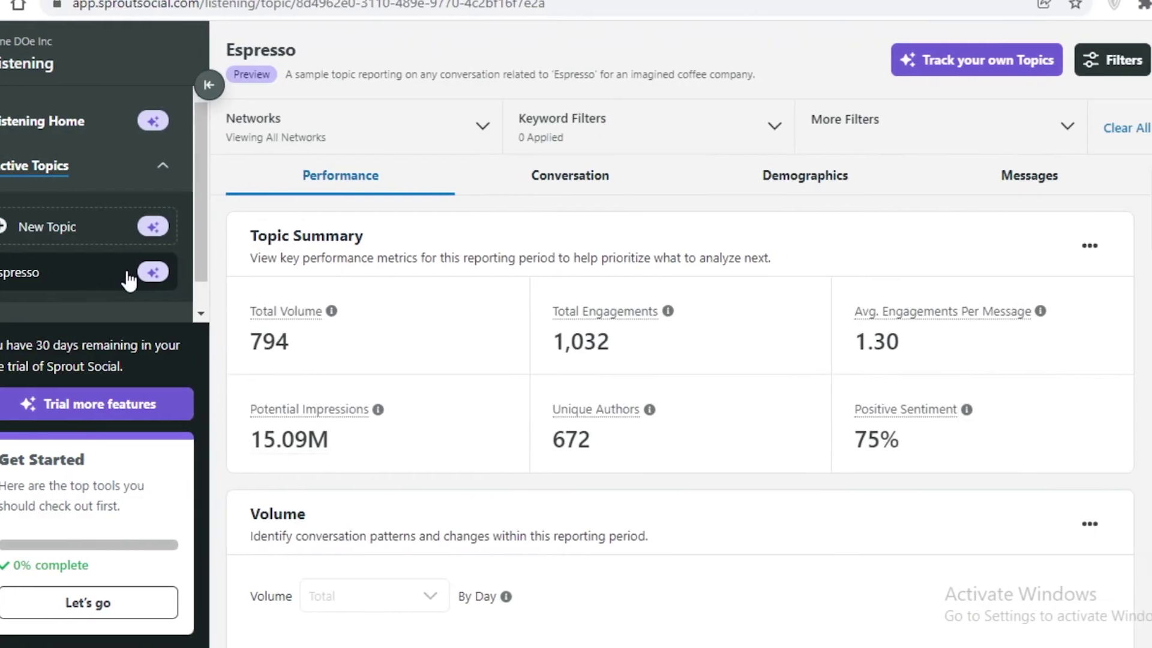
scroll(657, 167, down, 2)
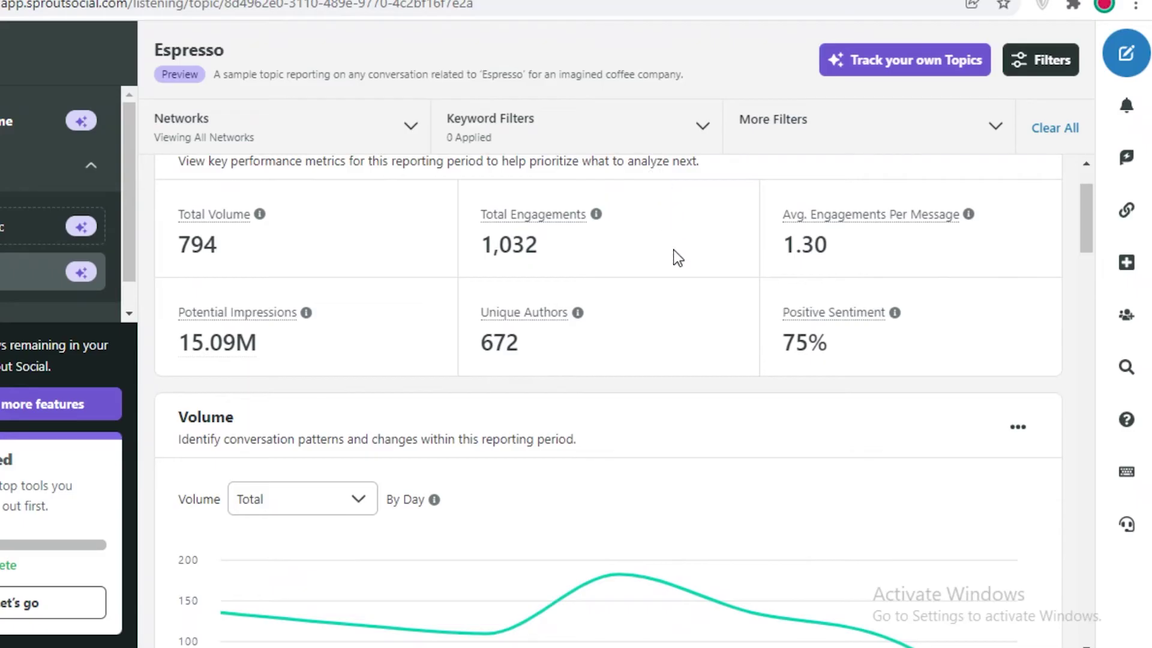
scroll(670, 253, up, 2)
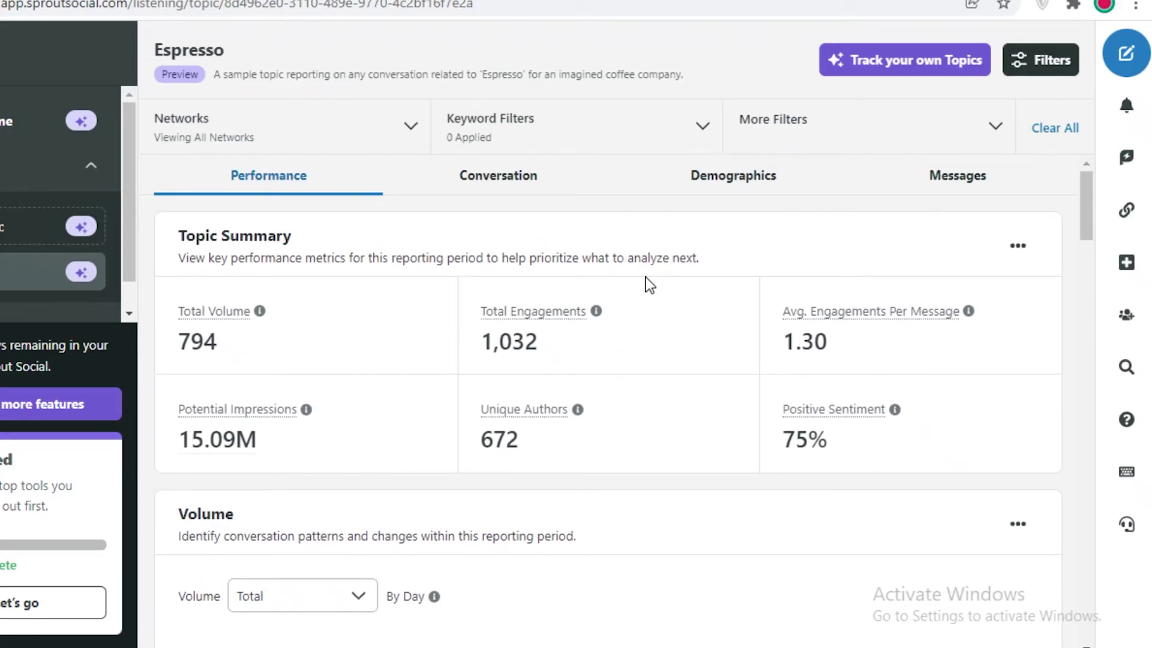
click(765, 192)
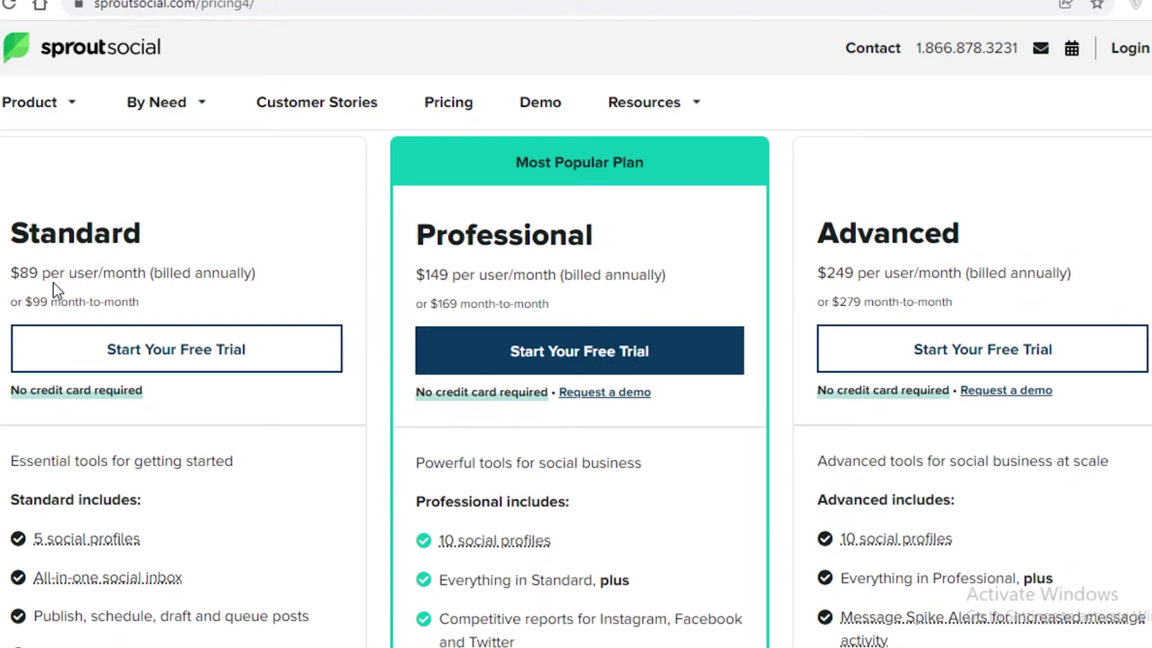
- Compare the prices and included features of the Standard, Professional and Advanced plans on the Sprout Social pricing page
scroll(157, 284, down, 3)
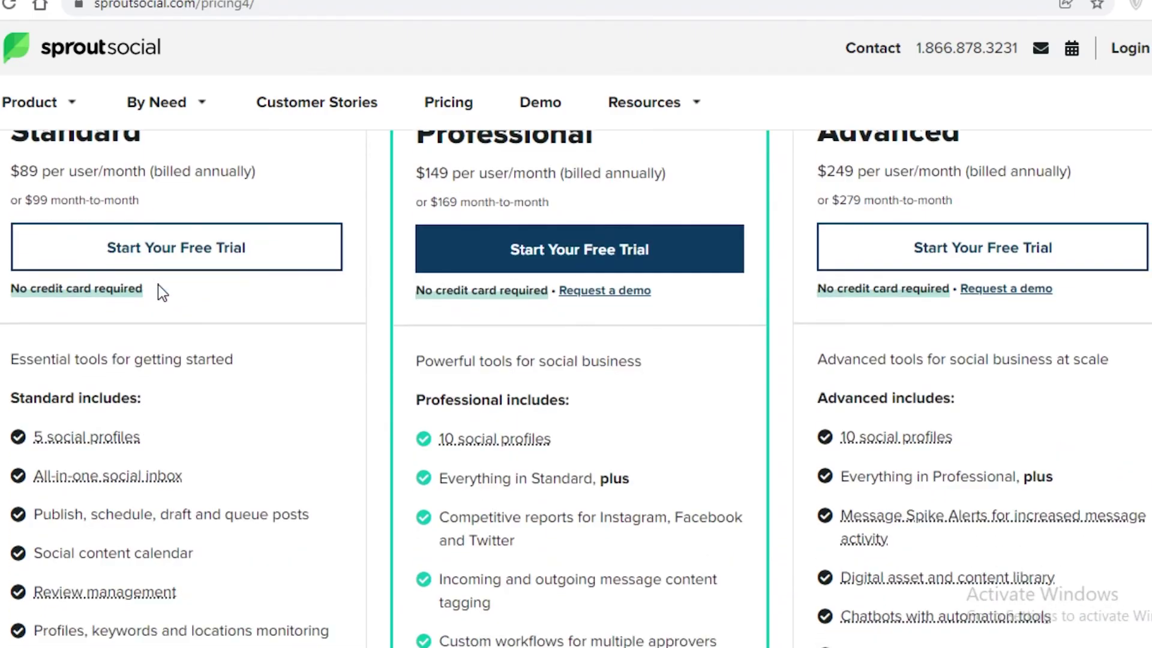
scroll(183, 336, up, 2)
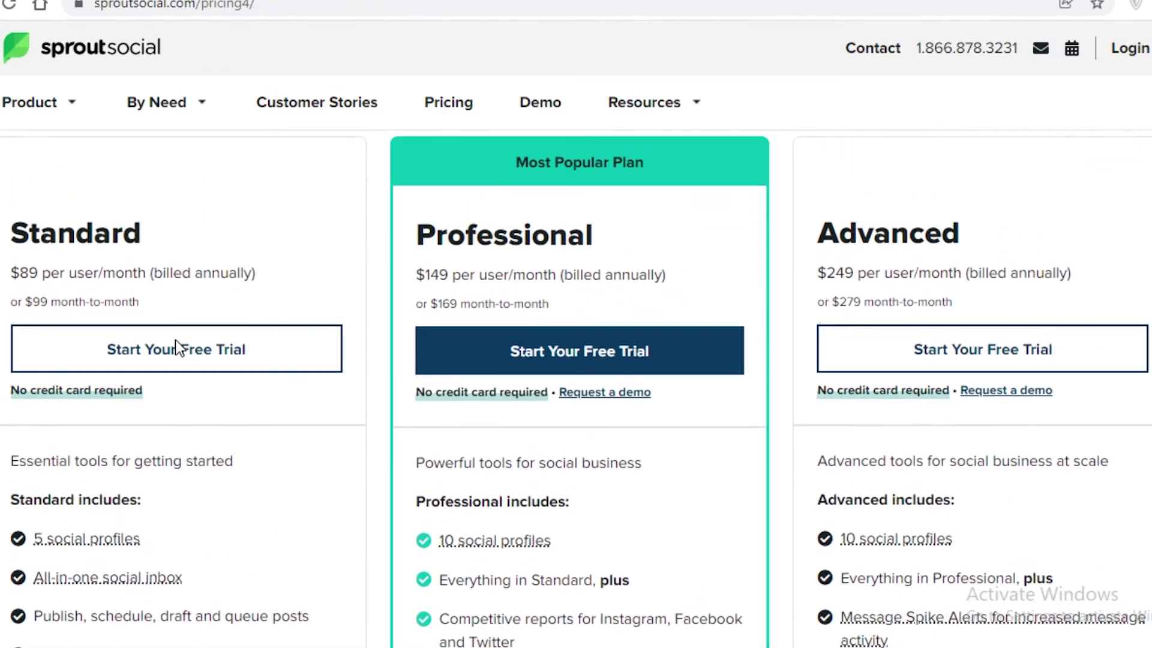
scroll(191, 294, down, 2)
scroll(191, 295, up, 3)
scroll(191, 298, down, 4)
scroll(193, 306, up, 3)
scroll(175, 345, down, 2)
scroll(175, 346, up, 2)
scroll(175, 346, down, 3)
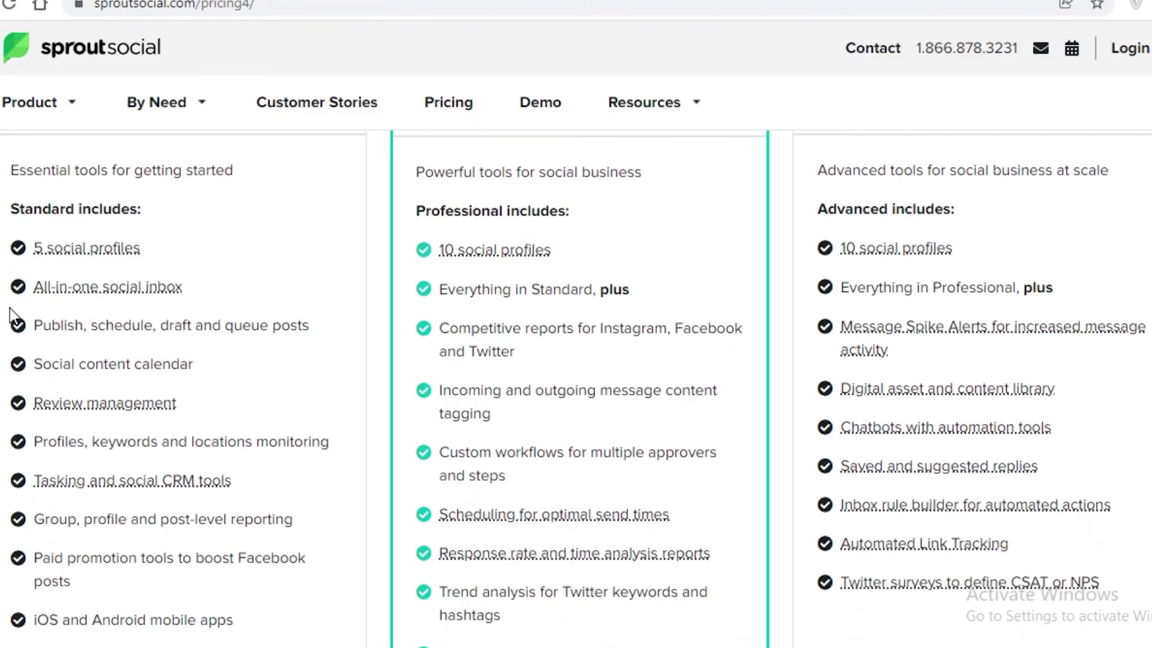
scroll(9, 307, down, 2)
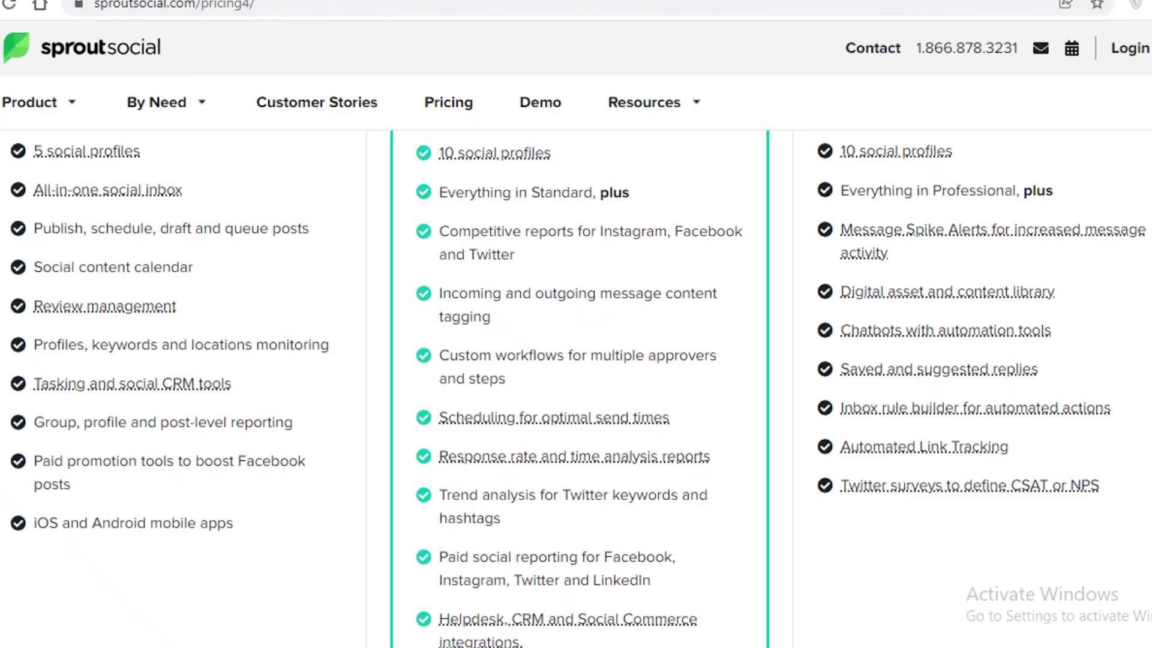
scroll(779, 380, up, 7)
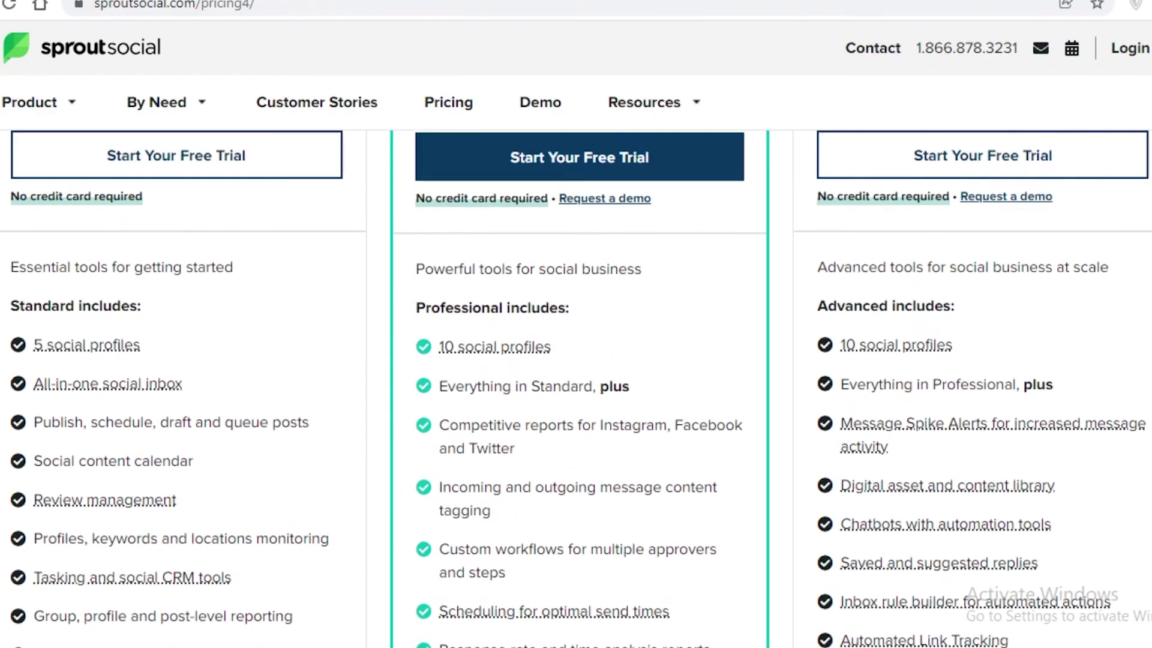
- Examine the price of the Professional plan and read through its full list of included features on the pricing page
scroll(638, 360, down, 5)
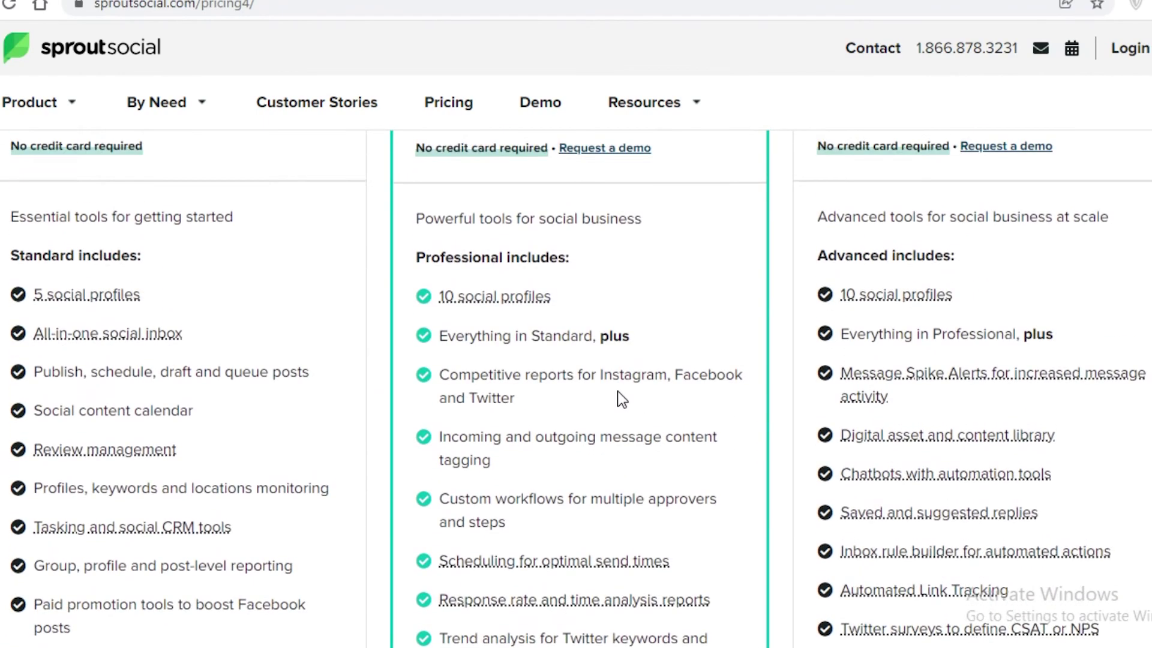
scroll(618, 393, up, 6)
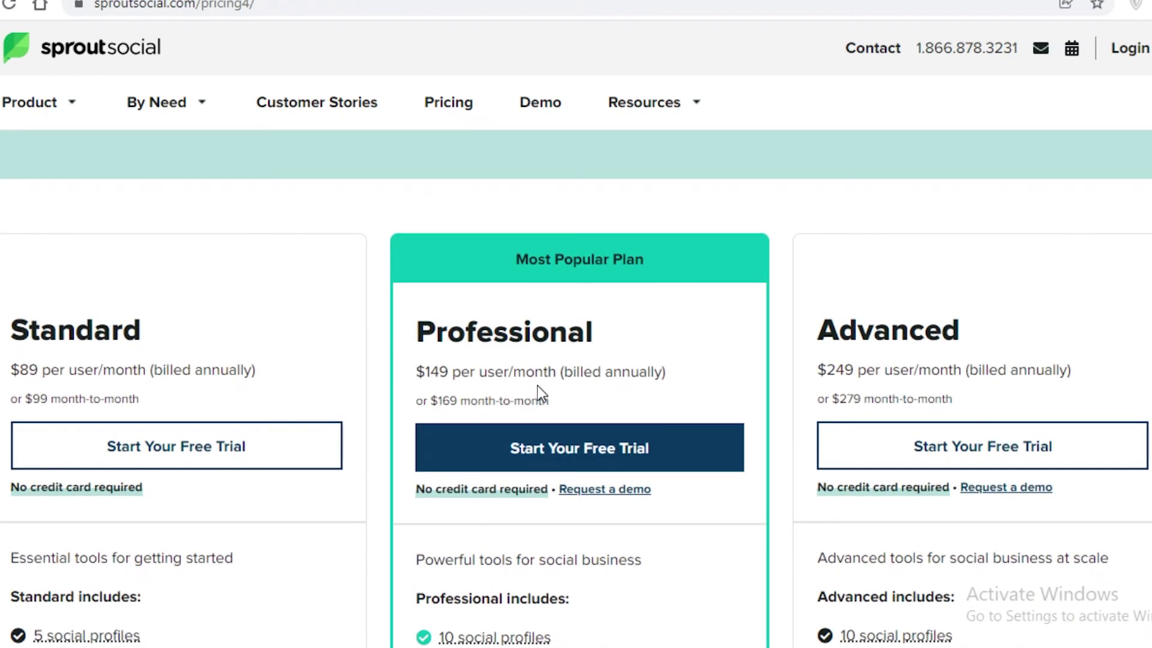
scroll(537, 387, down, 2)
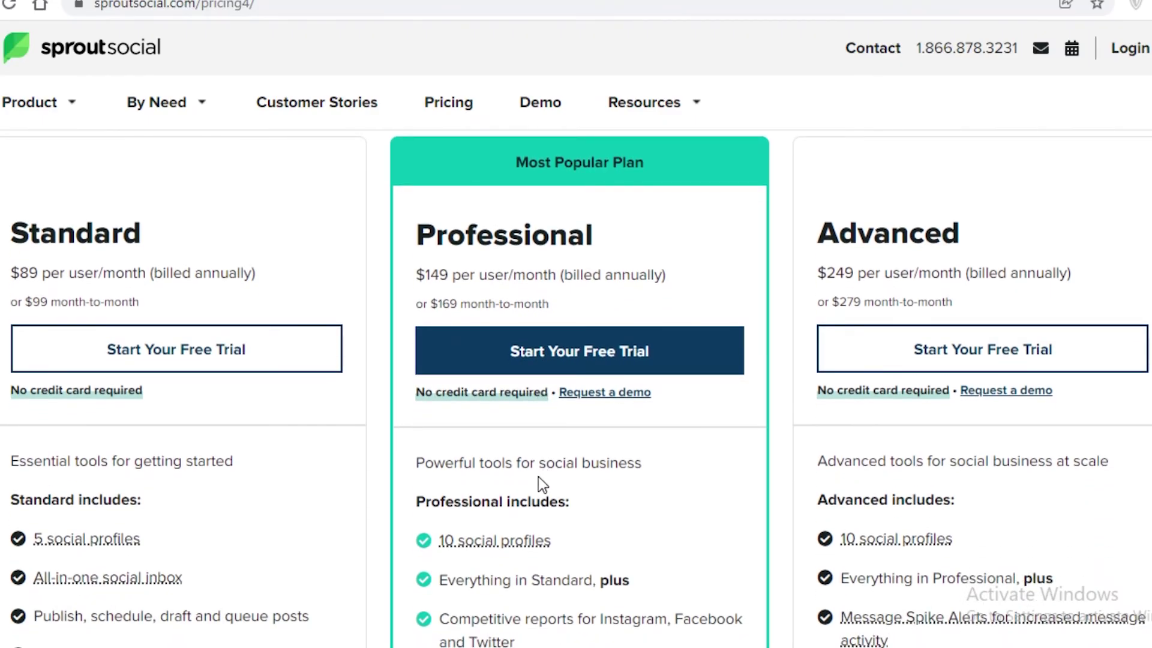
scroll(535, 489, down, 4)
scroll(534, 497, down, 4)
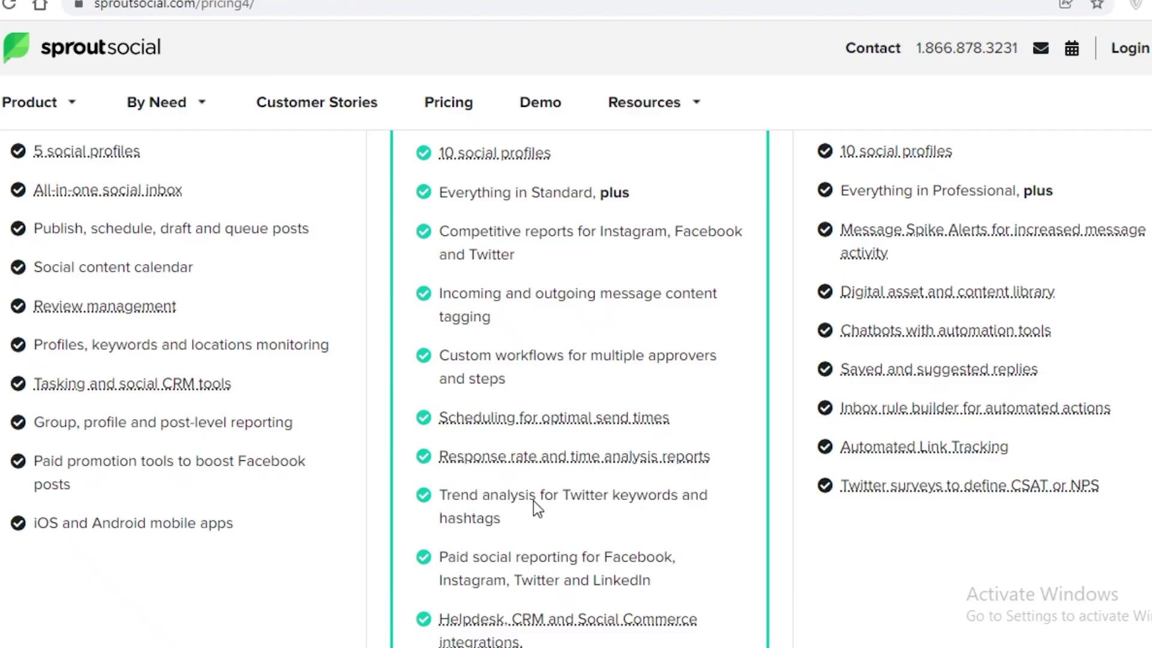
scroll(534, 503, down, 3)
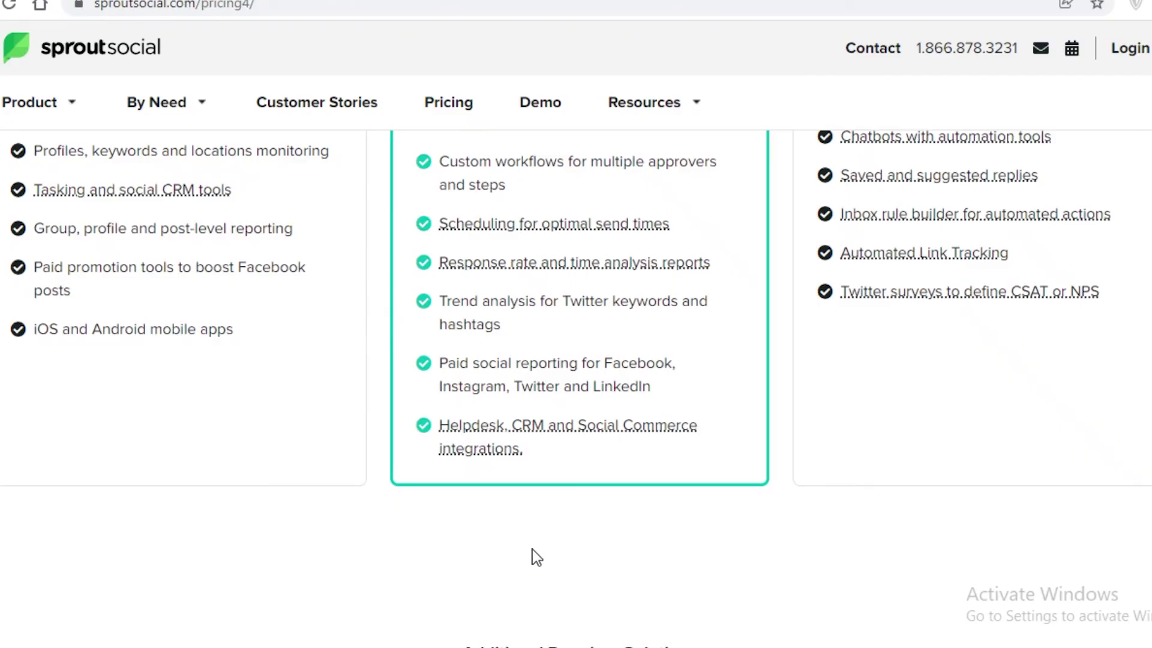
- Check the annual and month-to-month prices of the Advanced plan and read through its included features
scroll(797, 462, up, 10)
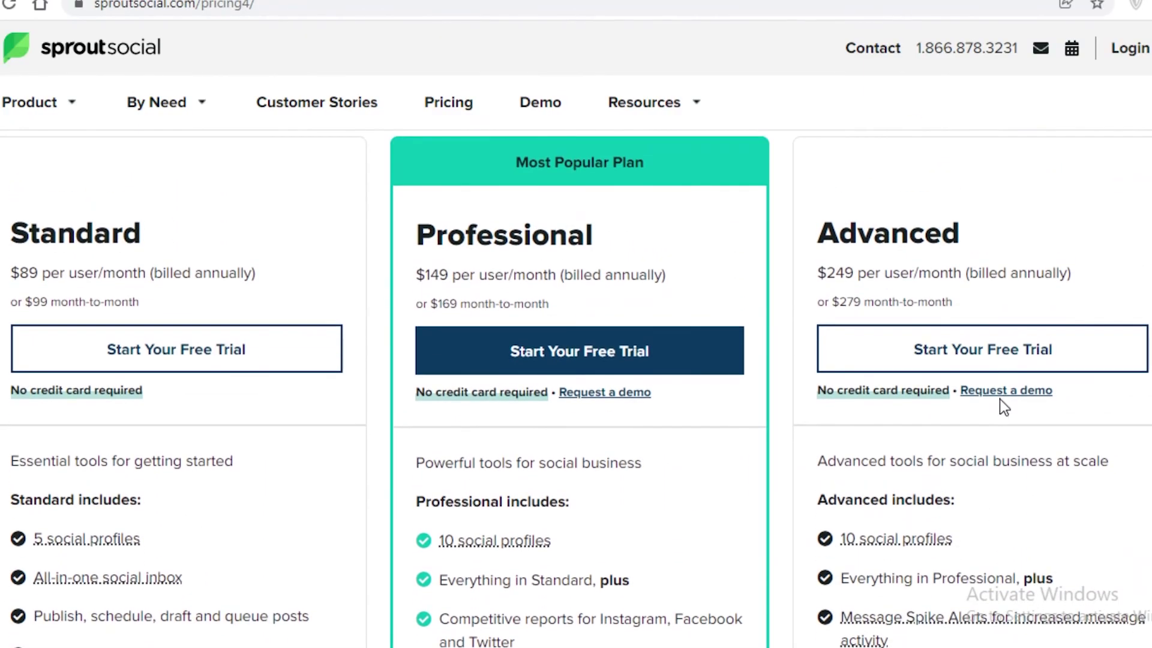
scroll(1000, 399, up, 2)
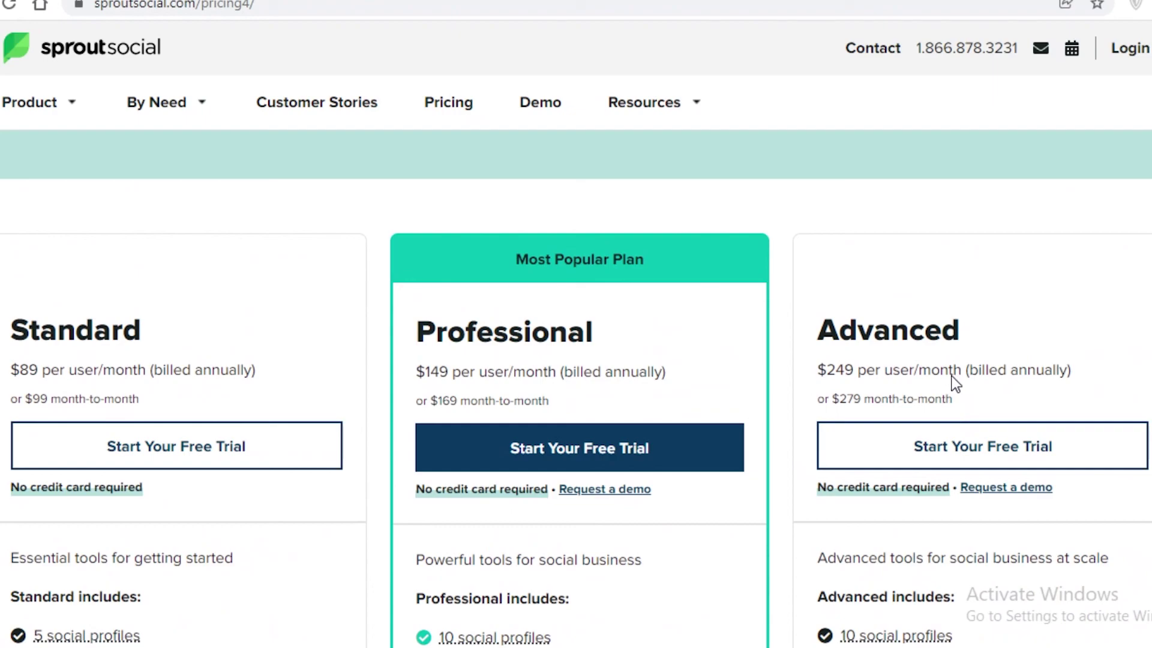
scroll(956, 382, down, 6)
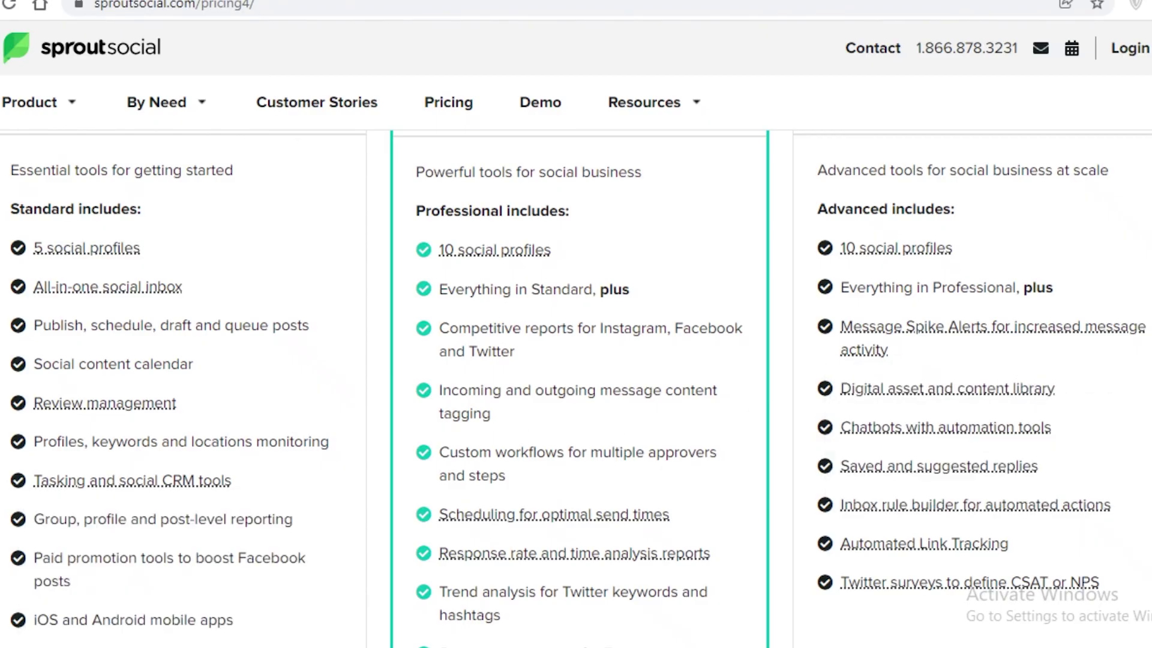
scroll(576, 380, down, 1)
scroll(576, 380, down, 2)
scroll(576, 380, up, 2)
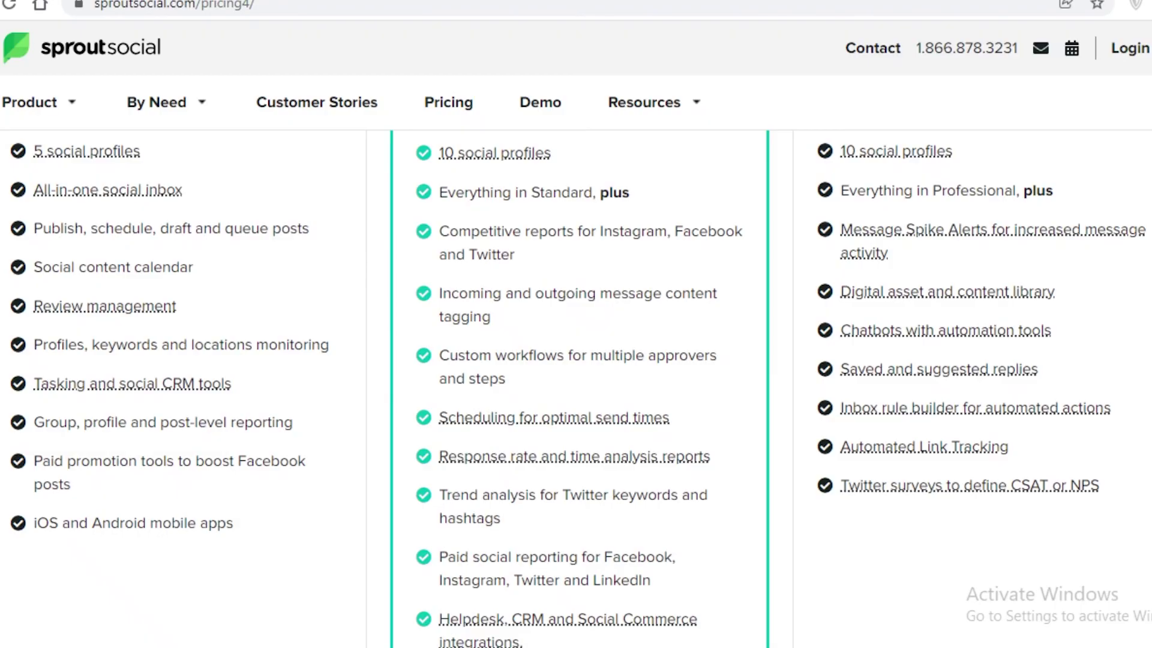
- Go back to the Sprout Social dashboard and look over its Get Started tools and latest activity summary
scroll(576, 384, down, 2)
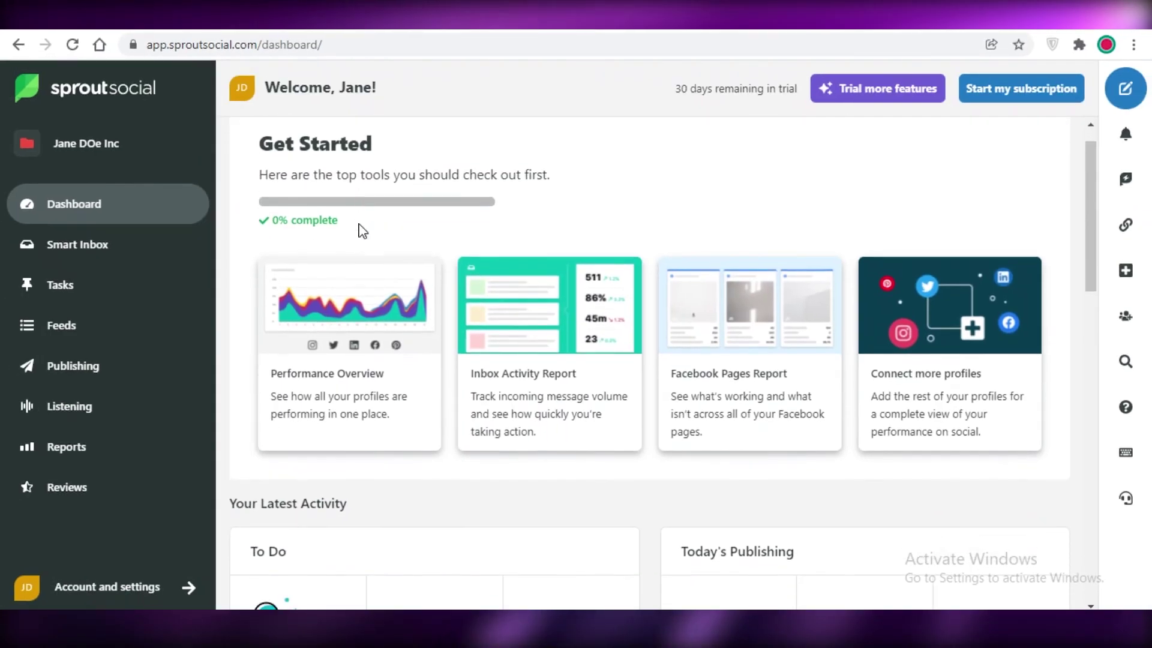
scroll(342, 252, down, 5)
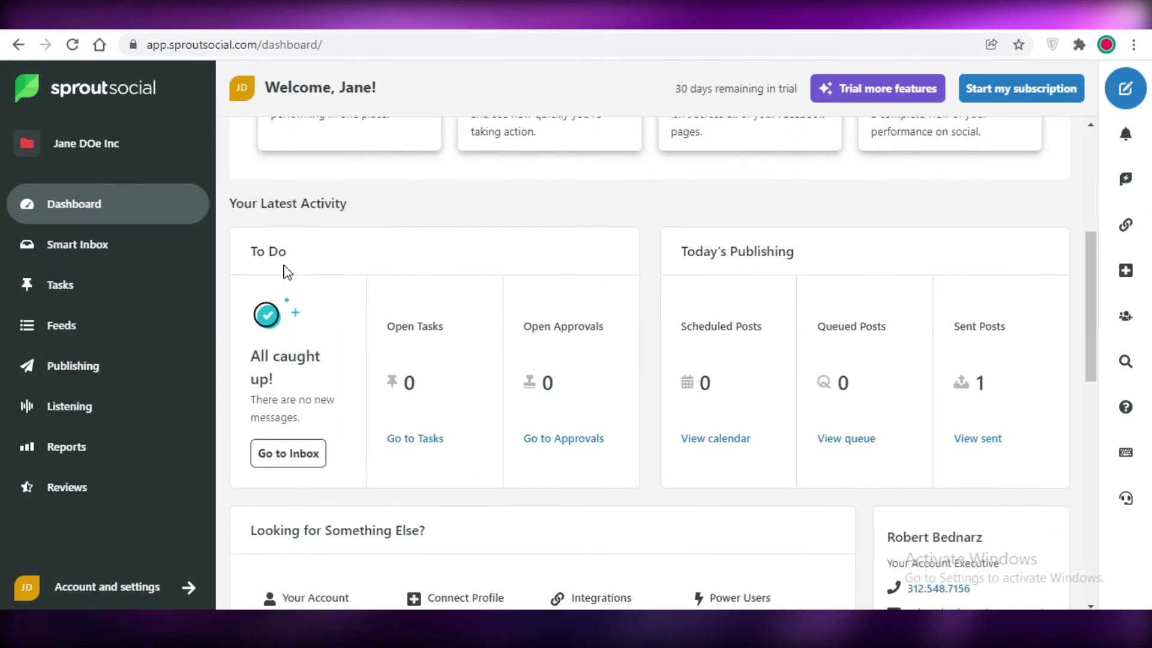